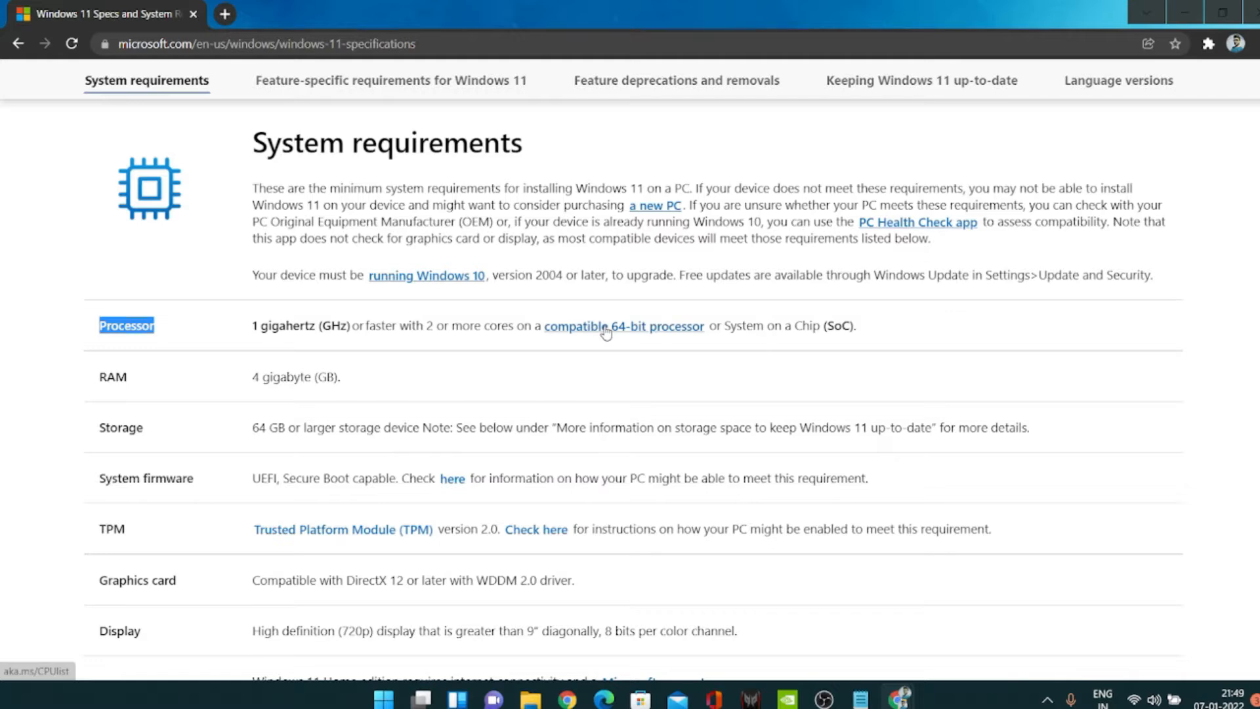
# Review the Windows 11 minimum system requirements and open the linked list of compatible 64-bit processors
pyautogui.scroll(-1, 605, 333)
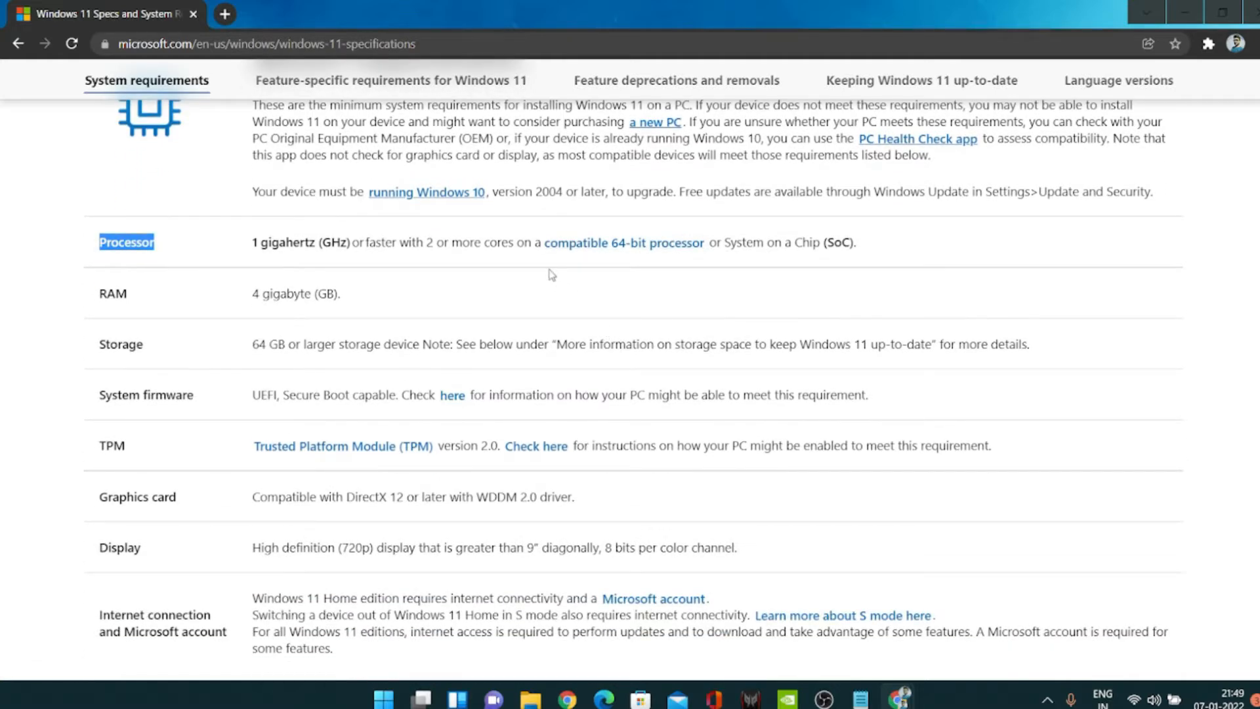
pyautogui.scroll(-1, 368, 216)
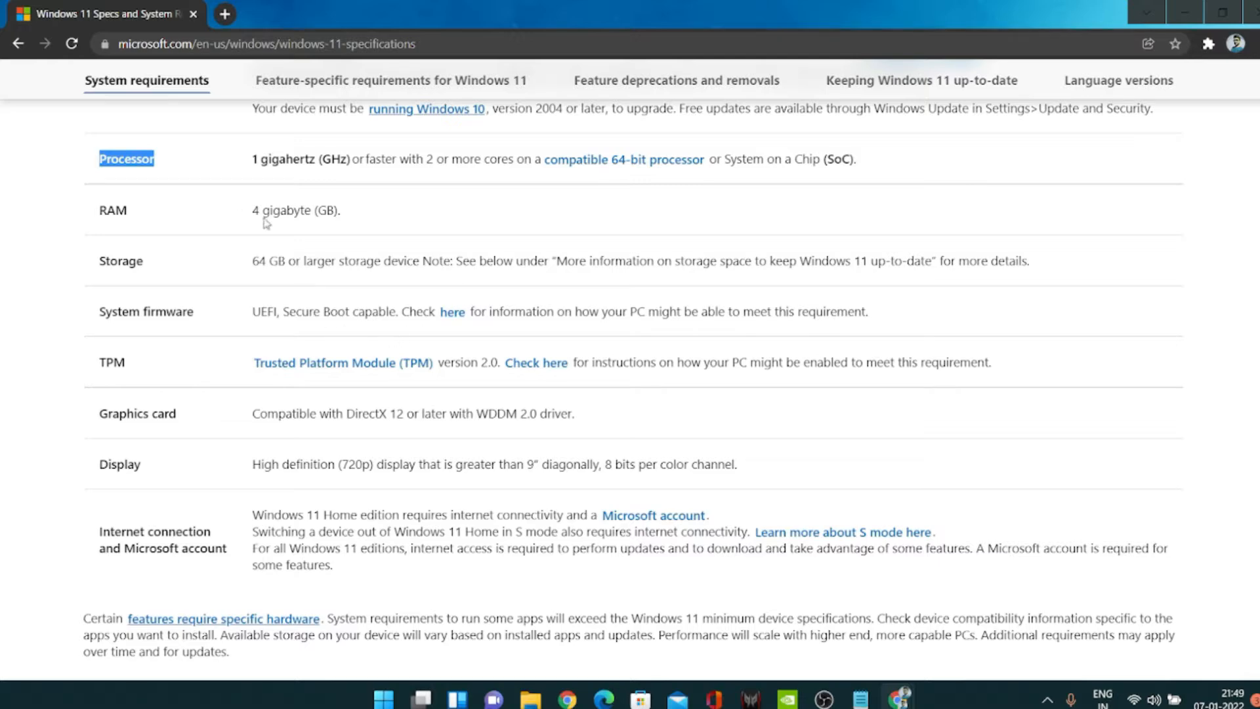
pyautogui.scroll(1, 705, 307)
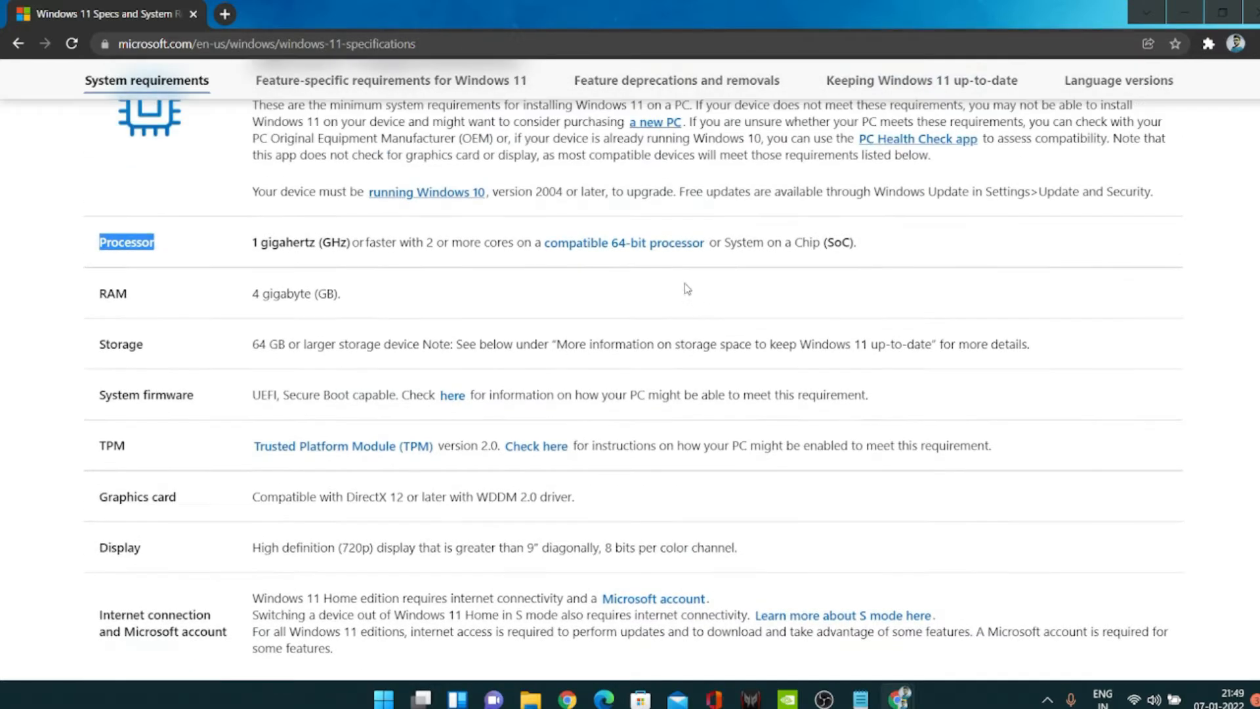
pyautogui.click(643, 246)
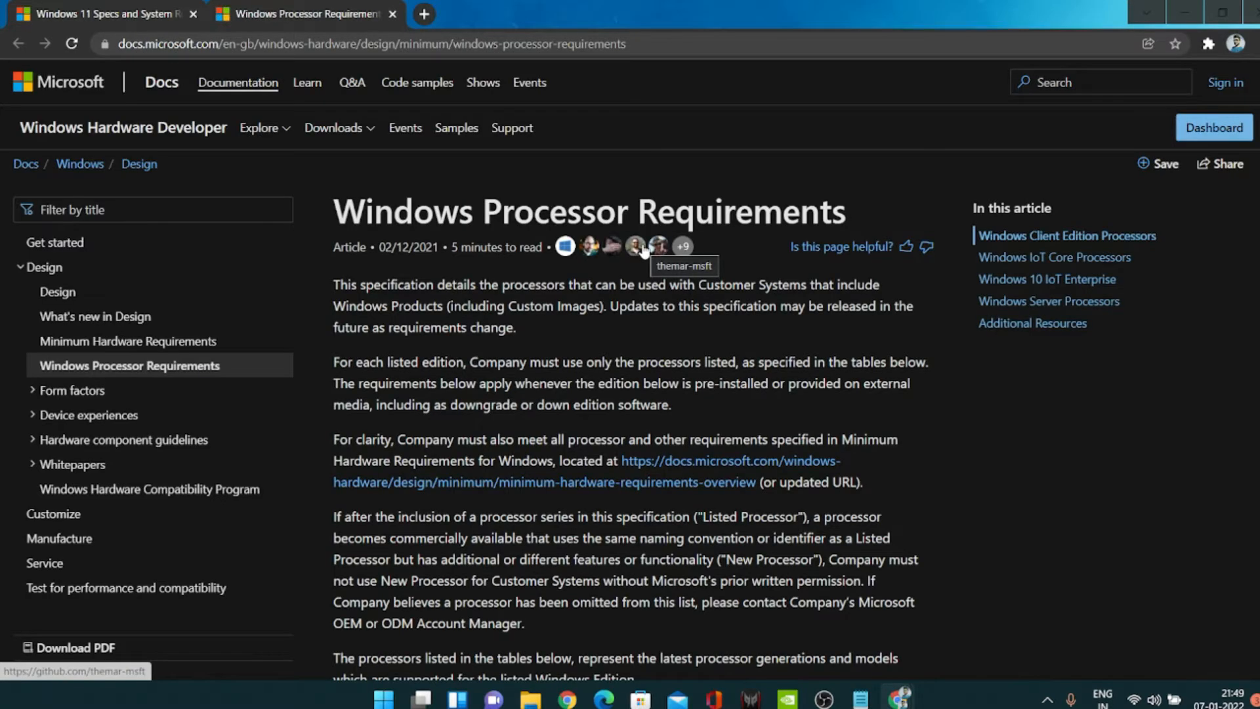
# Open the supported AMD processors list for Windows 11 and look through its models
pyautogui.scroll(-1, 633, 405)
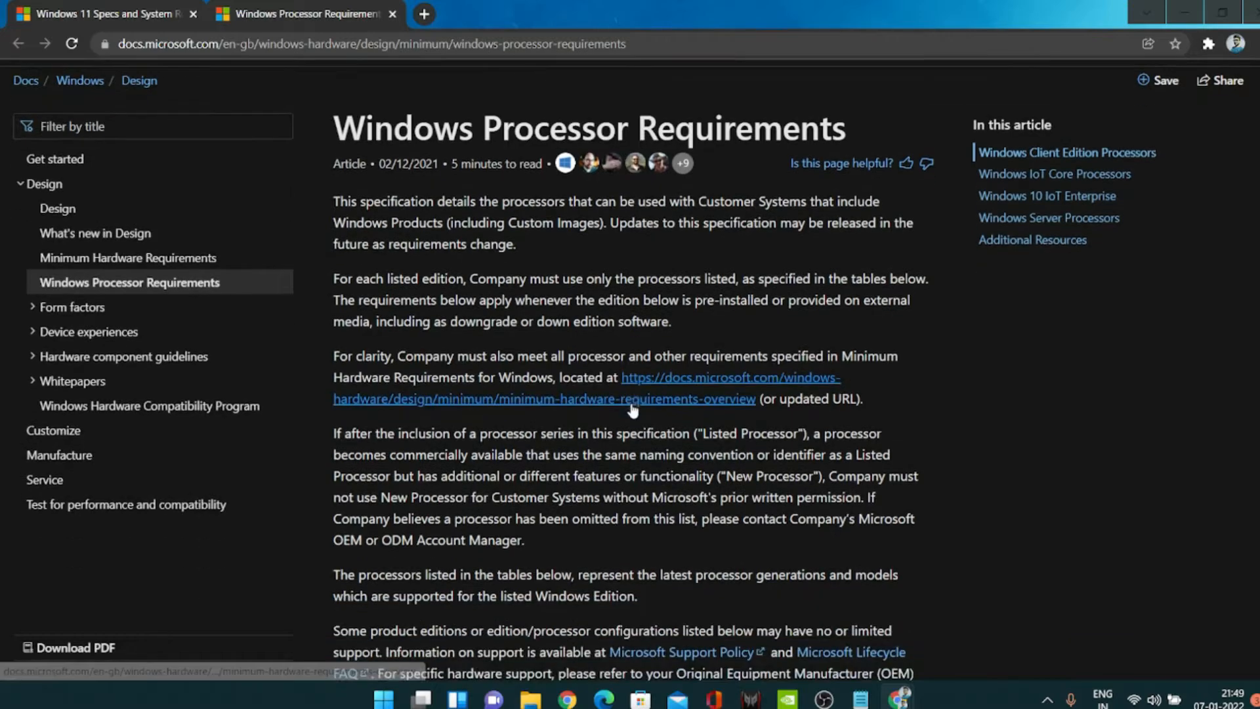
pyautogui.scroll(-10, 632, 411)
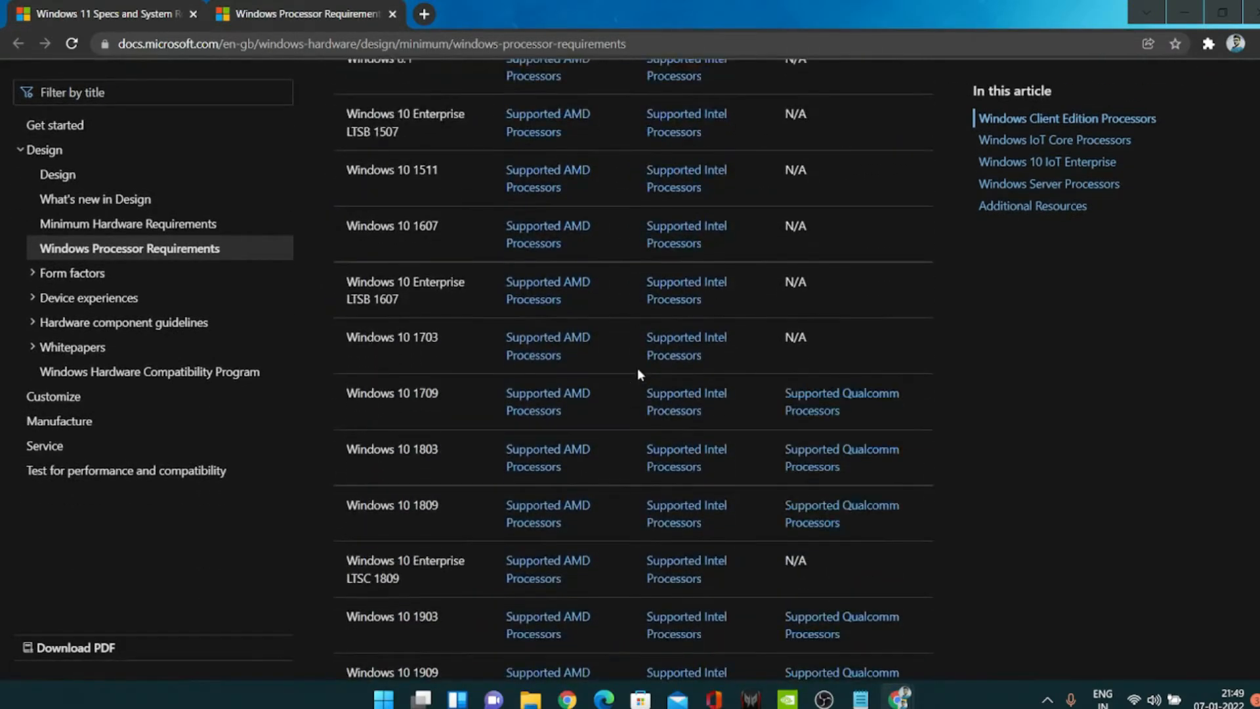
pyautogui.scroll(-8, 639, 374)
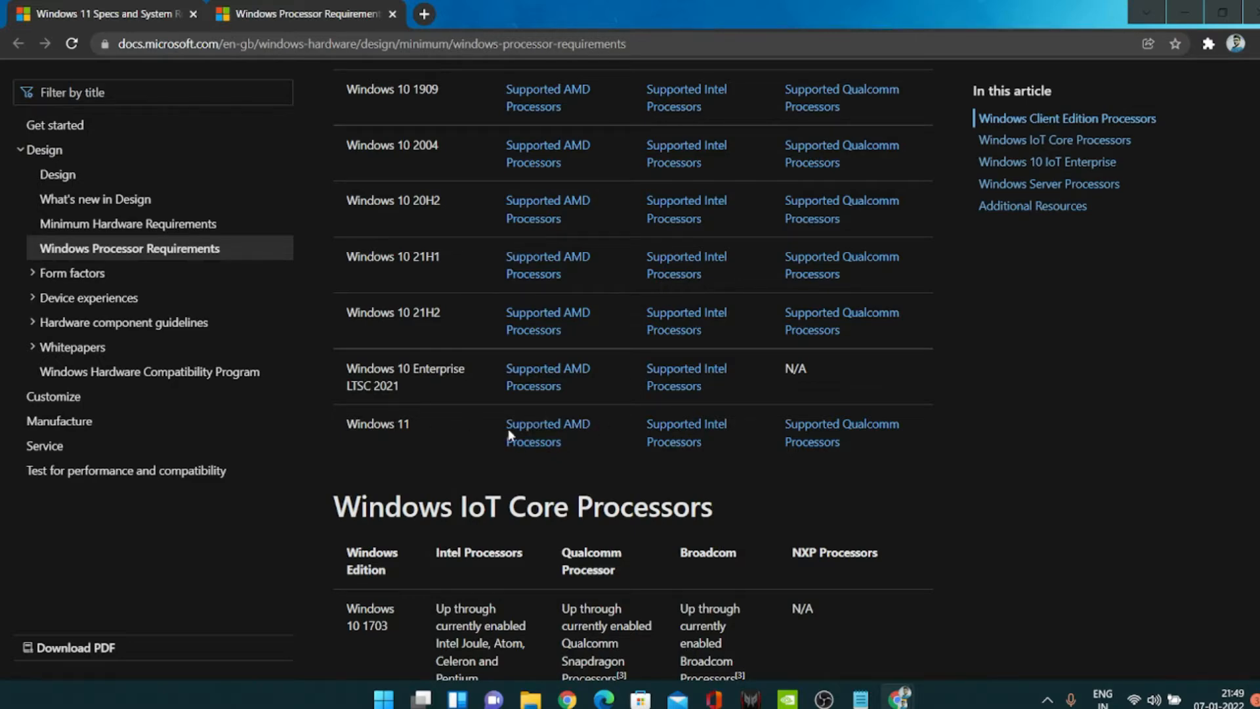
pyautogui.click(557, 435)
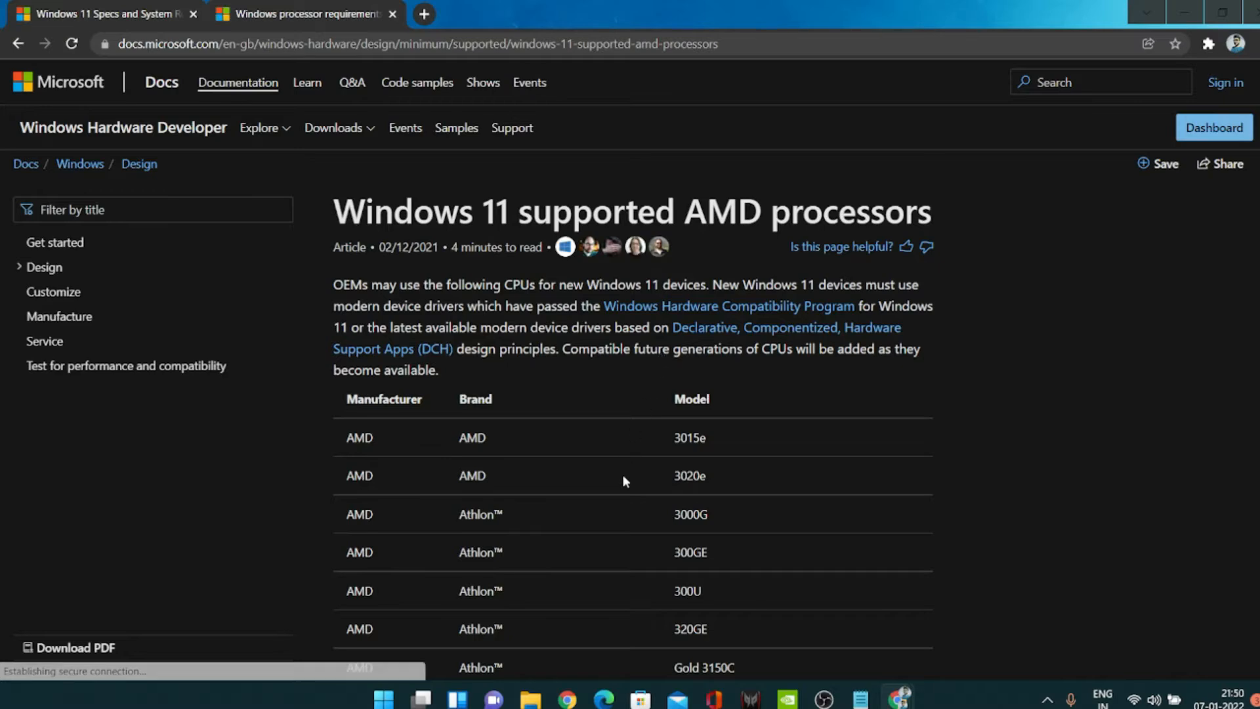
pyautogui.scroll(-9, 624, 474)
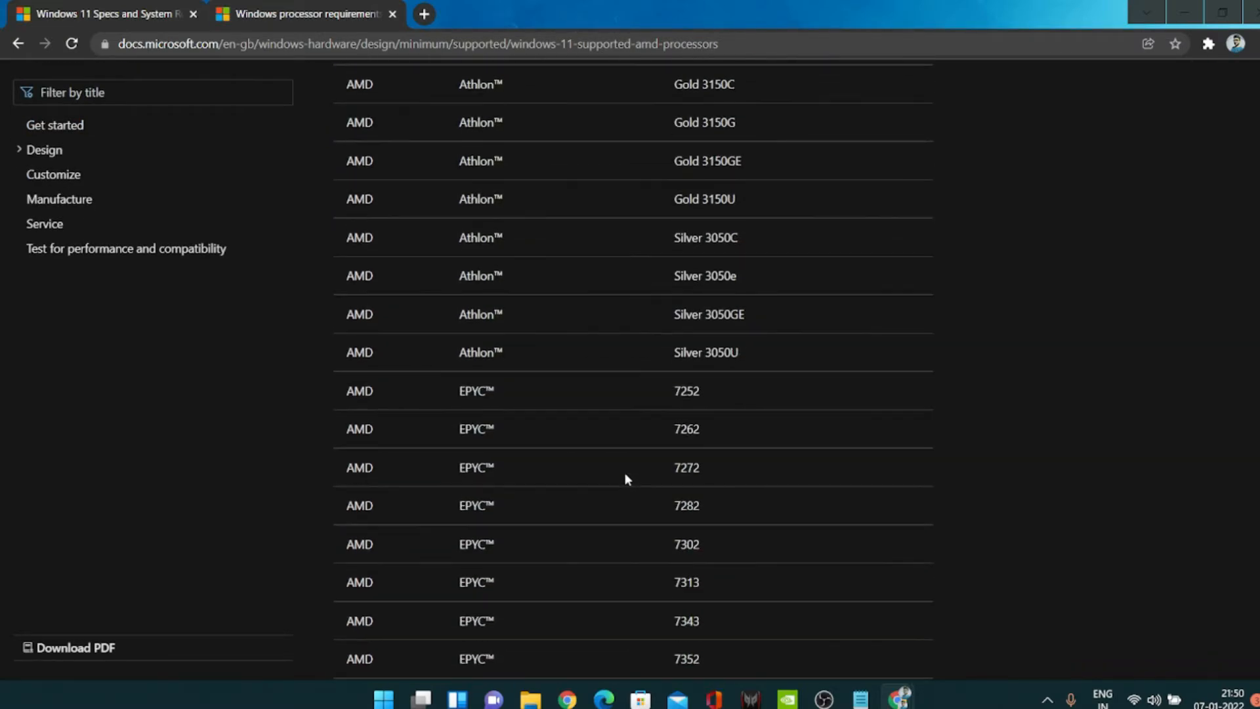
pyautogui.scroll(-4, 625, 473)
# Return to the processor requirements, open the supported Intel processors list for Windows 11, and find the Core i3 models
pyautogui.hotkey('alt', 'Left')
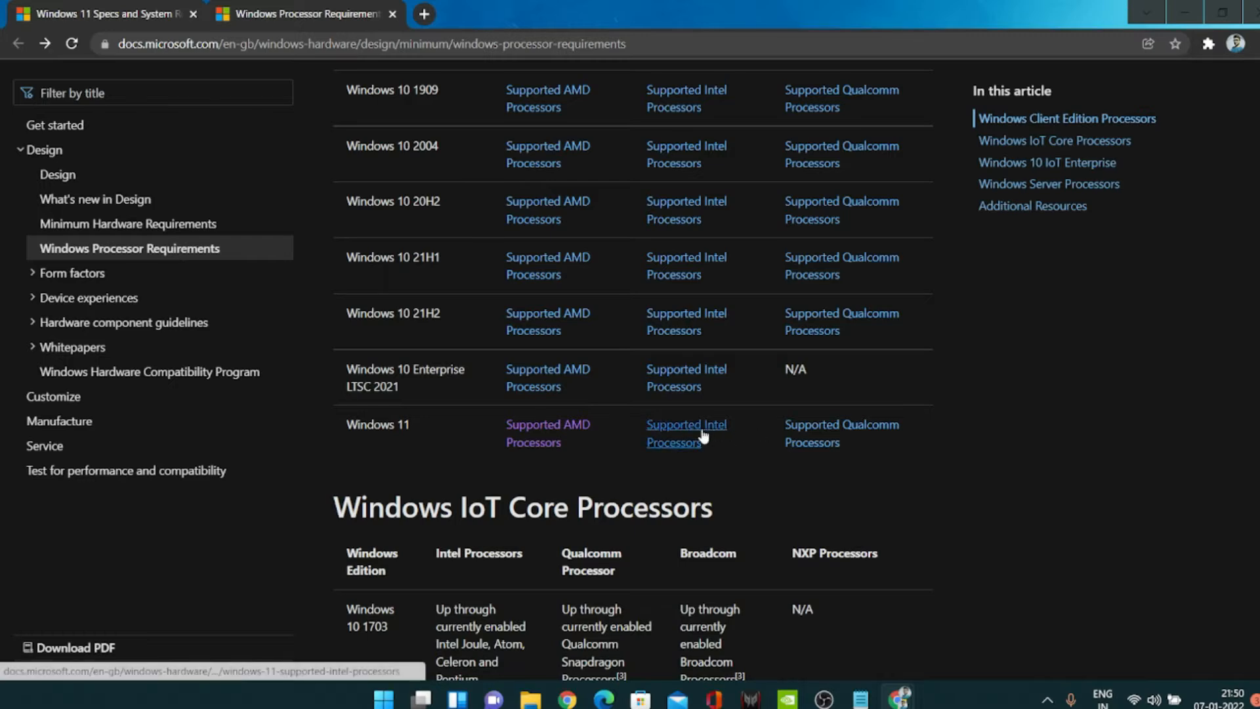
pyautogui.click(702, 435)
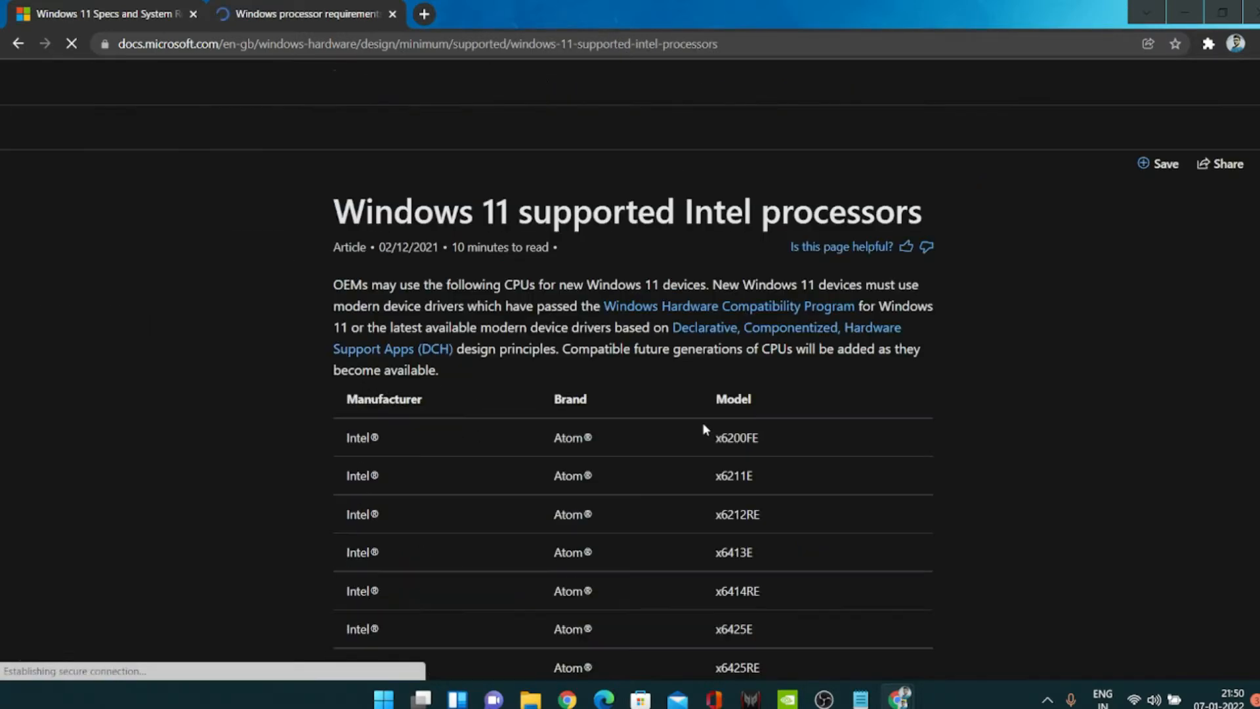
pyautogui.scroll(-9, 703, 426)
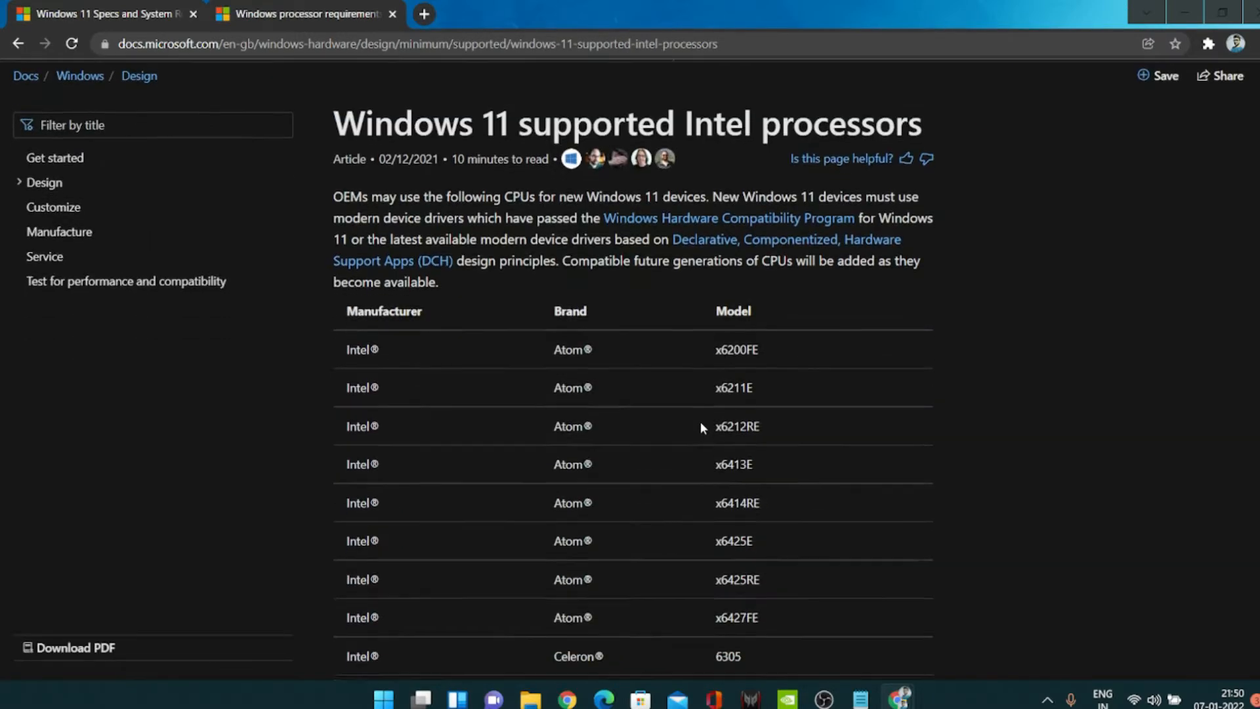
pyautogui.scroll(-15, 701, 431)
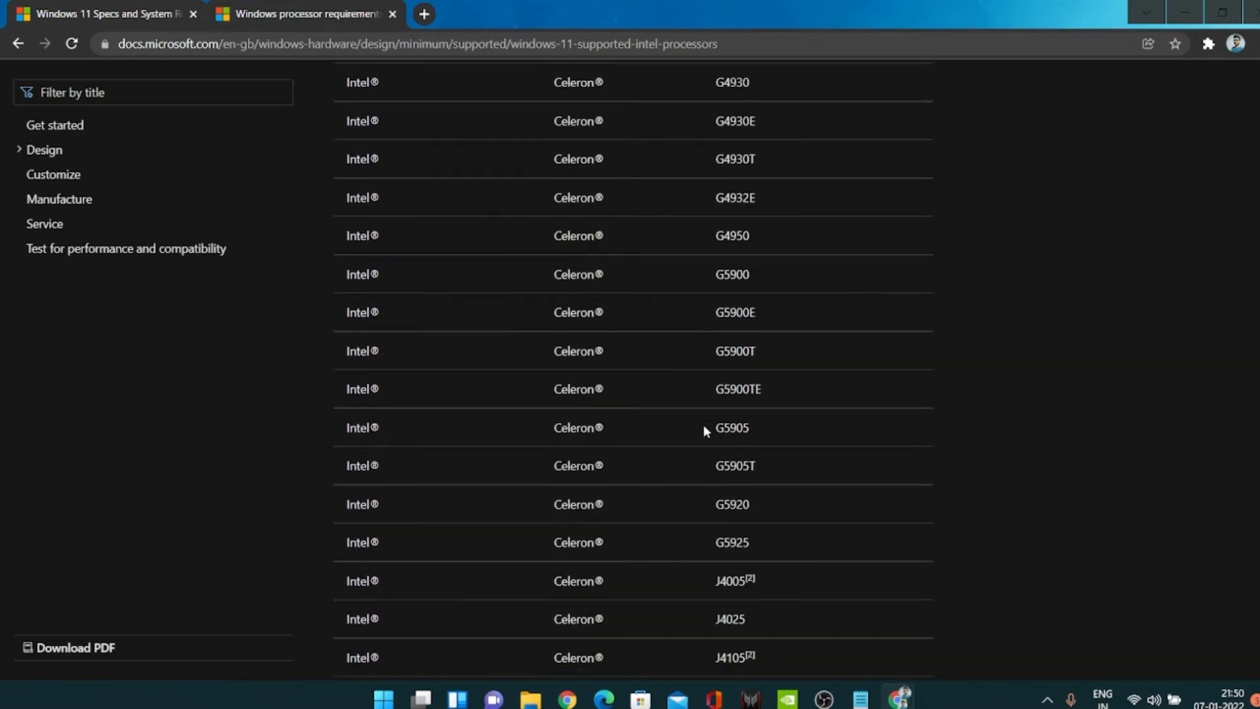
pyautogui.scroll(-9, 704, 426)
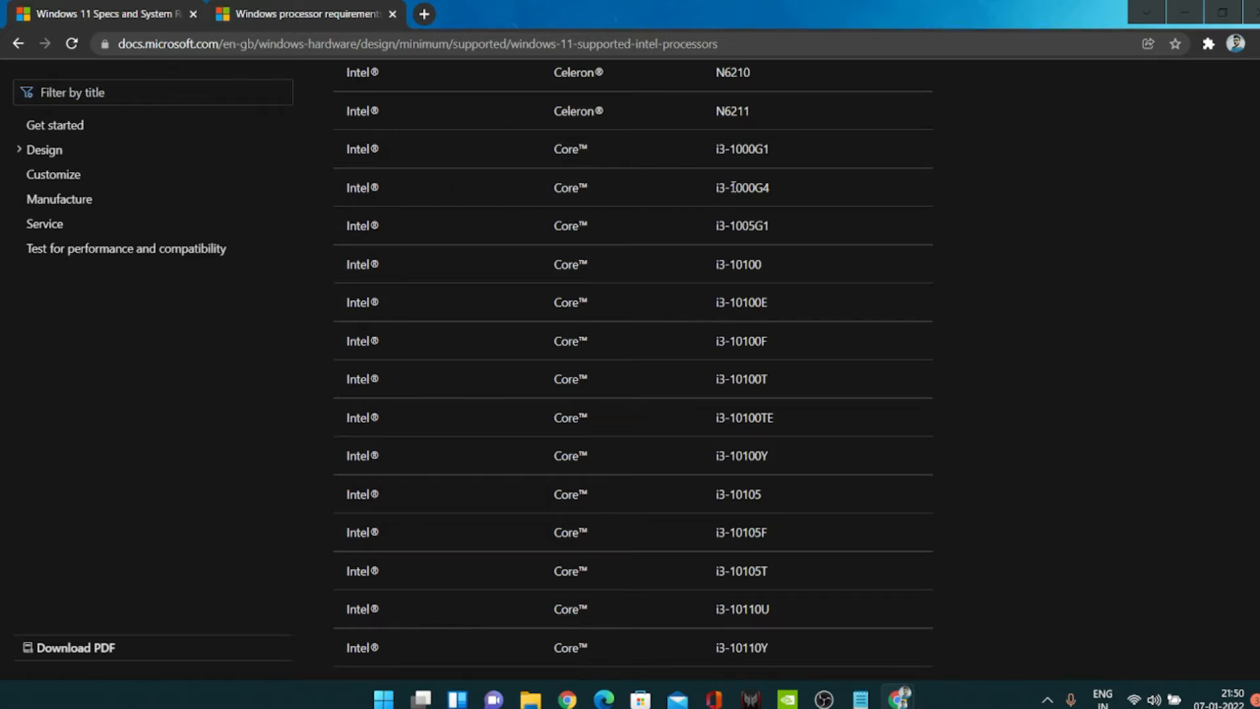
# Examine which Core i3 generations the Intel list covers, highlighting the i3-8100T model number
pyautogui.moveTo(733, 187); pyautogui.dragTo(772, 188)
pyautogui.scroll(-6, 754, 373)
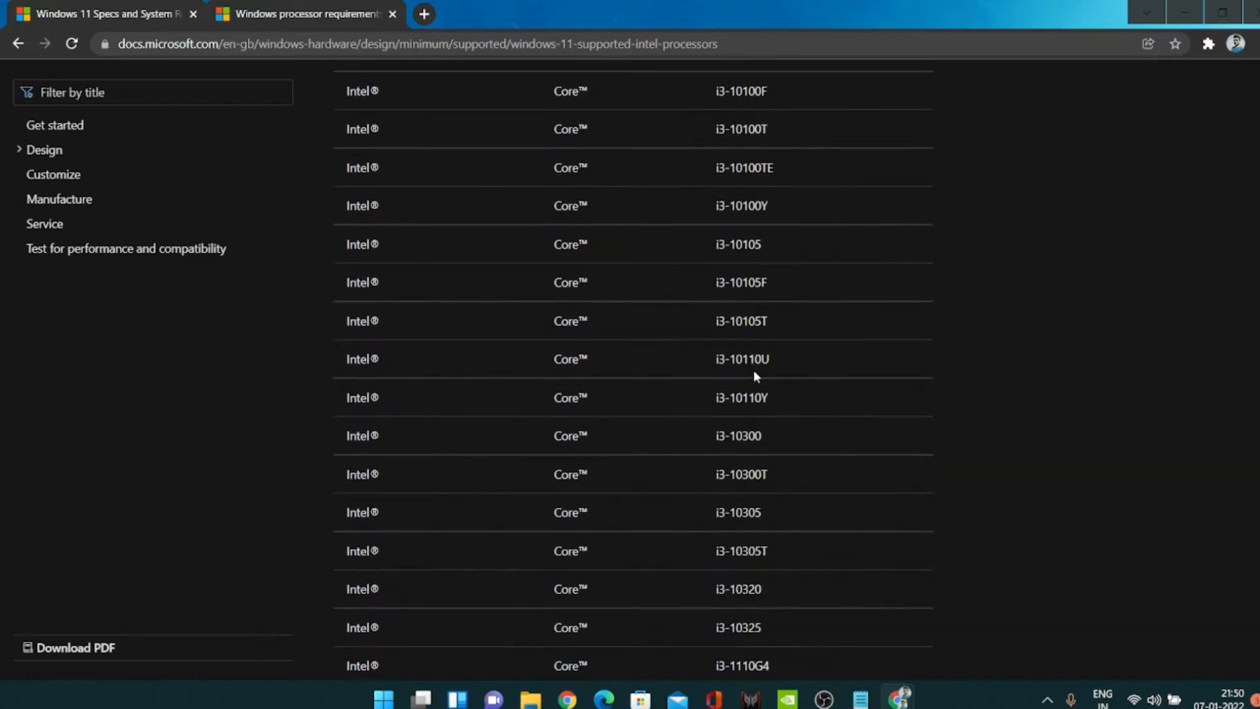
pyautogui.scroll(-2, 755, 376)
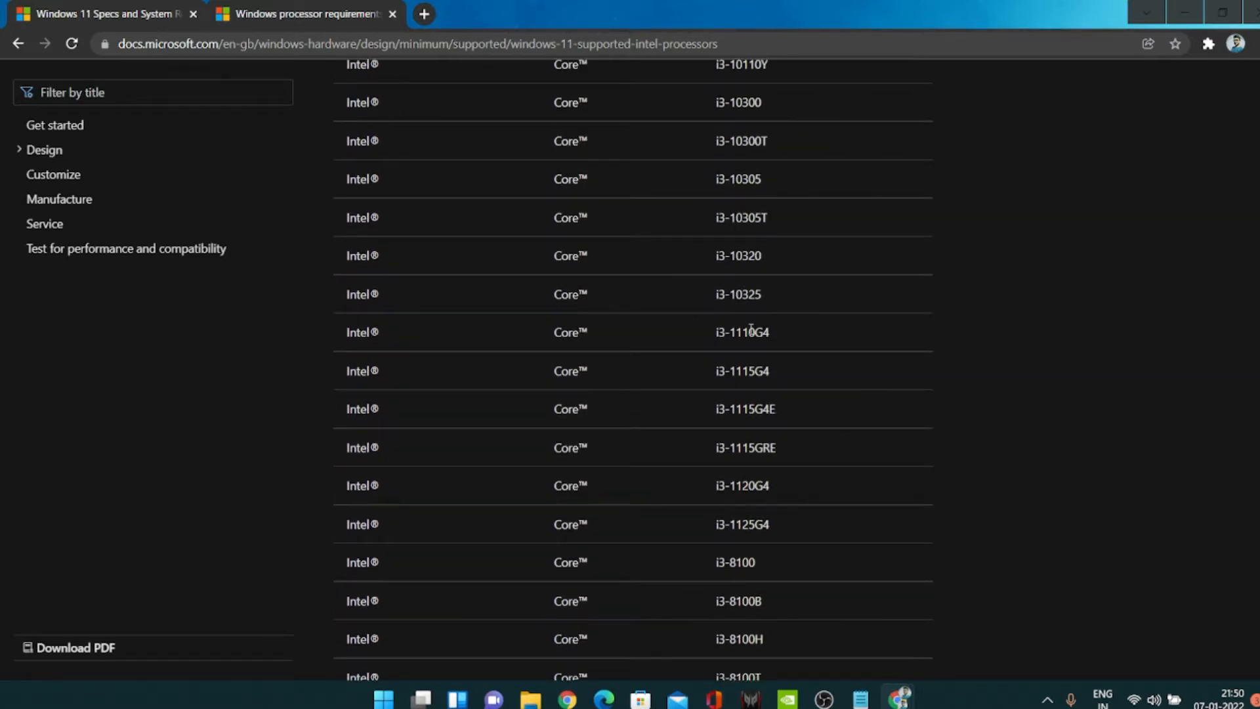
pyautogui.scroll(-2, 742, 451)
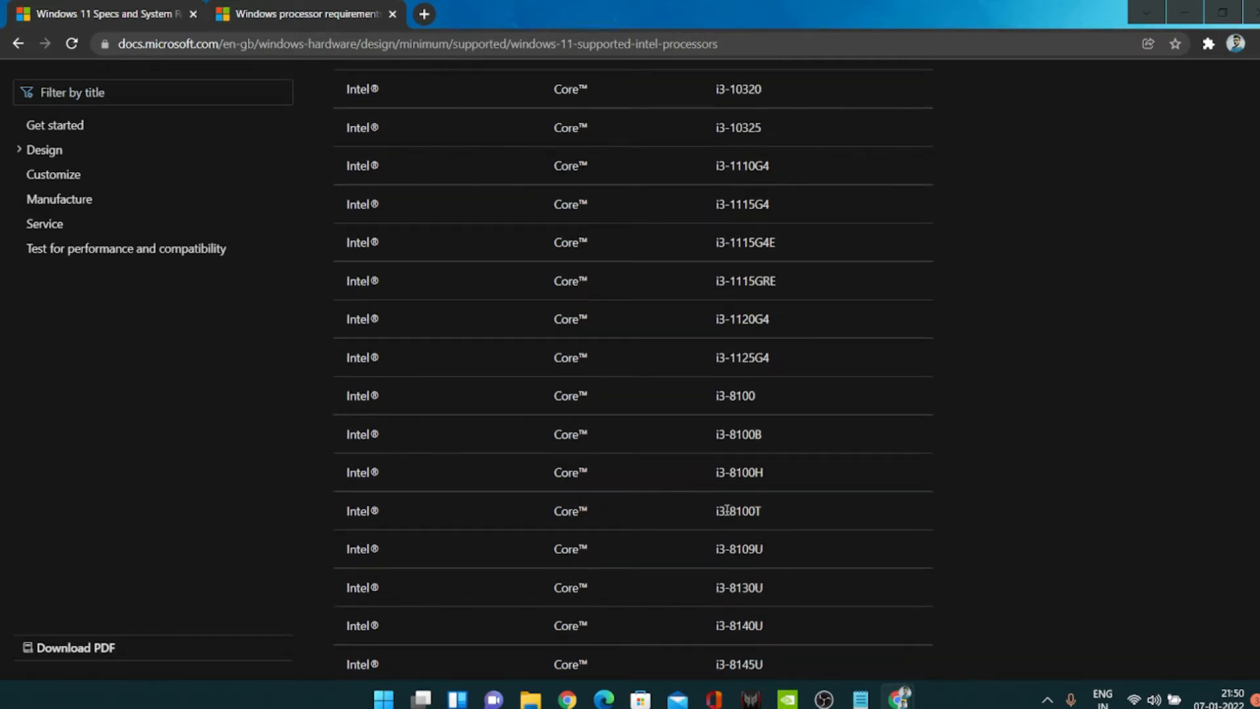
pyautogui.moveTo(728, 511); pyautogui.dragTo(763, 513)
pyautogui.scroll(-3, 794, 574)
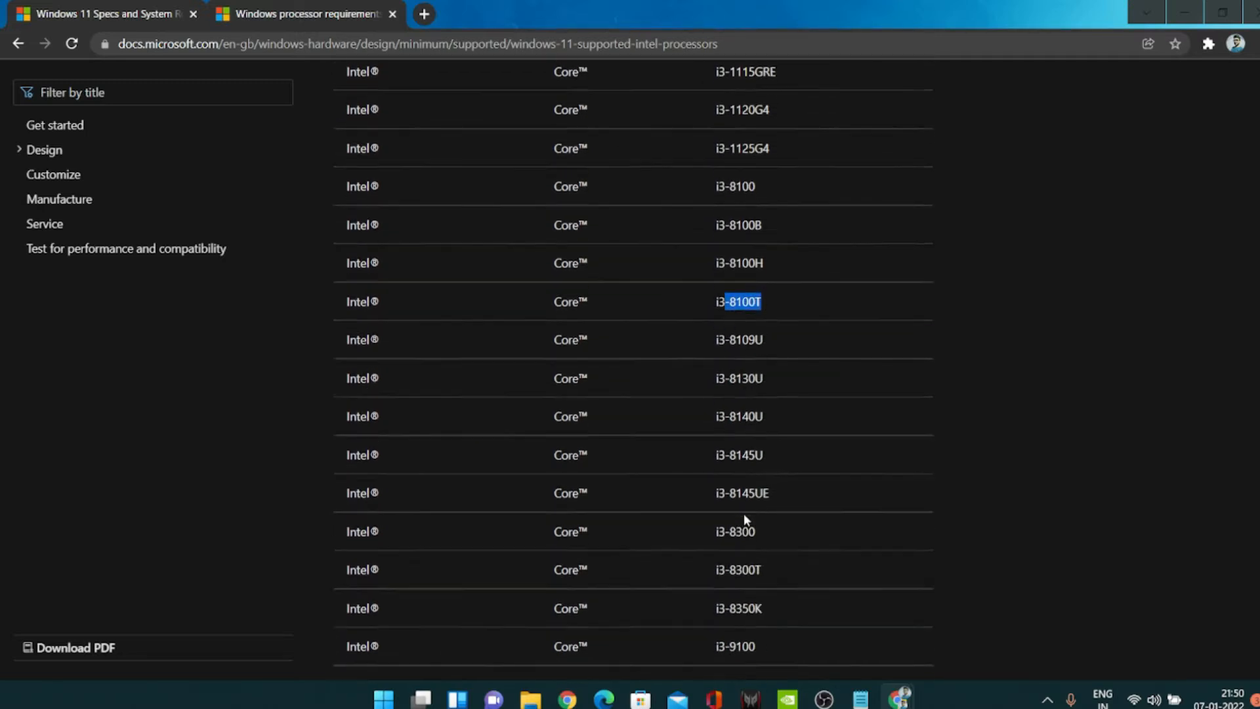
pyautogui.scroll(-1, 744, 504)
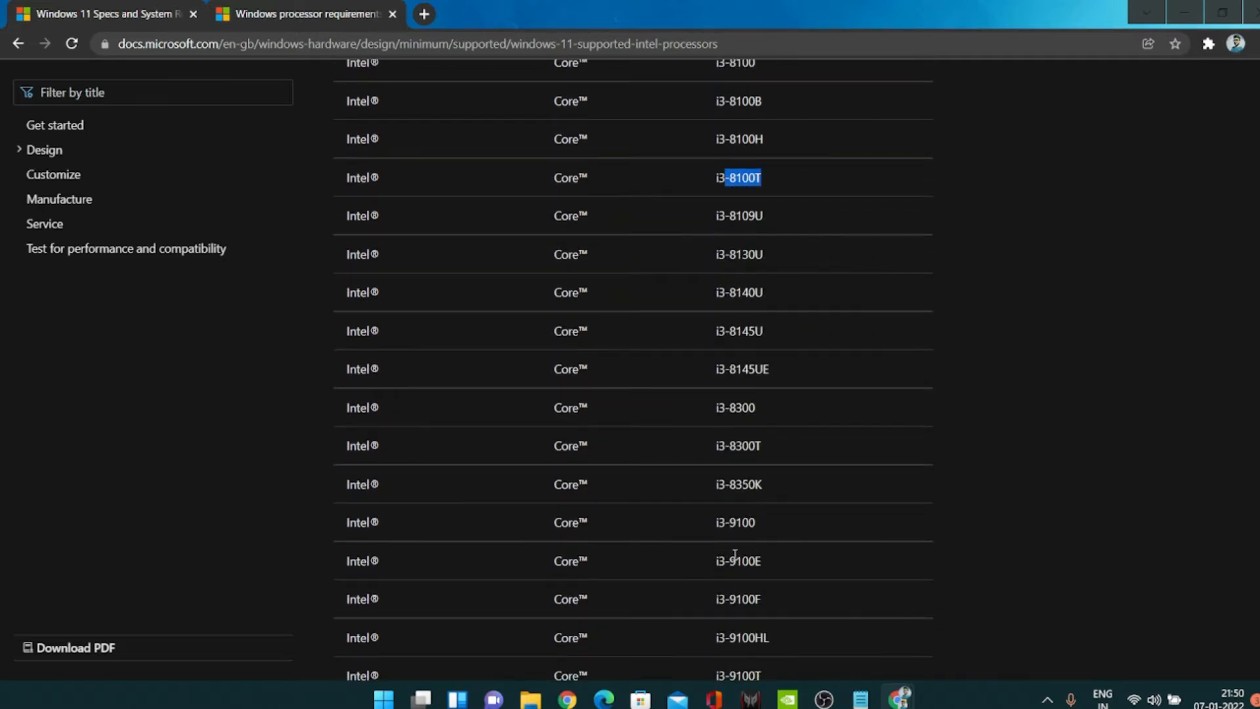
pyautogui.scroll(-2, 750, 557)
pyautogui.scroll(4, 751, 558)
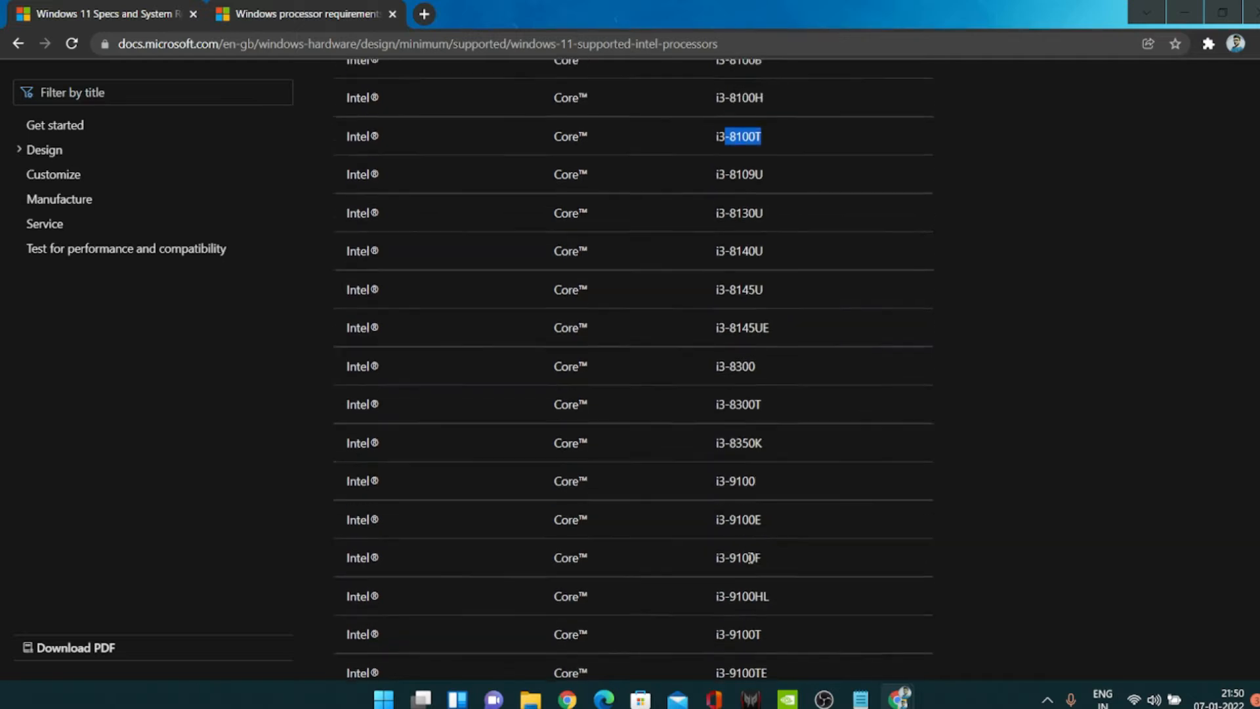
pyautogui.scroll(2, 751, 564)
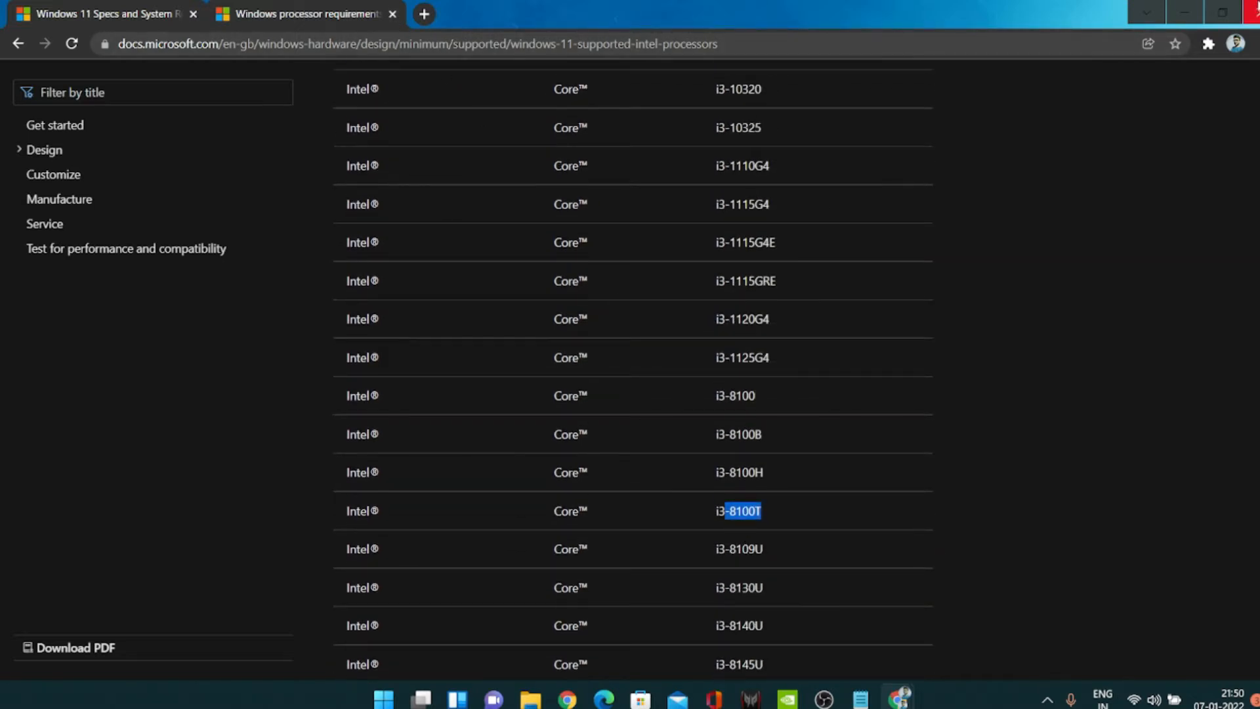
# Close the browser window and return to the desktop
pyautogui.click(1255, 10)
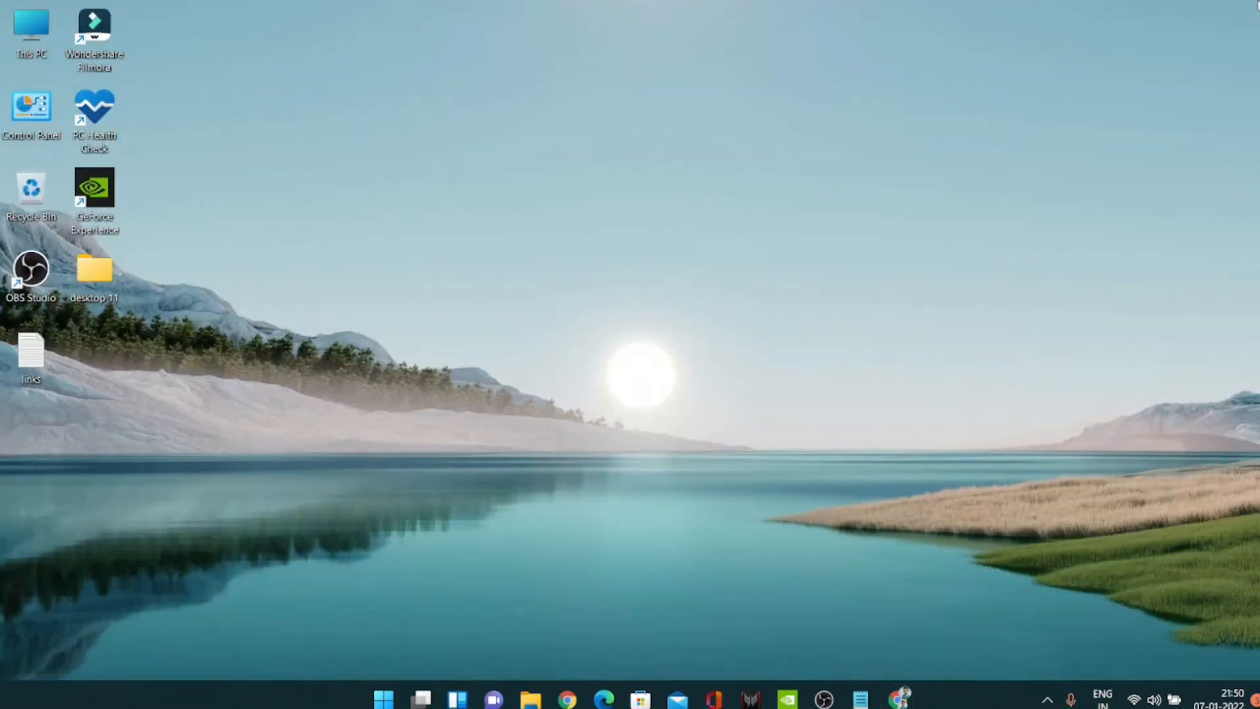
pyautogui.rightClick(719, 133)
pyautogui.click(751, 191)
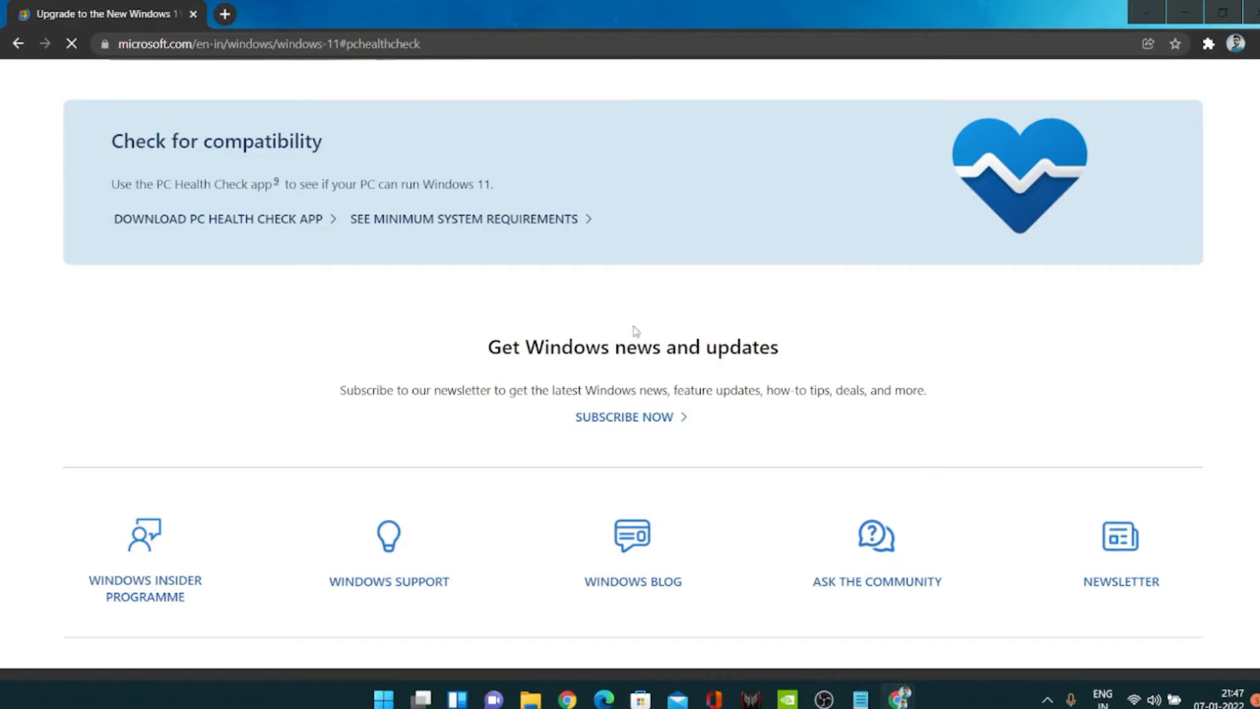
# Download the PC Health Check app from Microsoft's Check for compatibility section and open the downloaded installer
pyautogui.moveTo(100, 223); pyautogui.dragTo(266, 232)
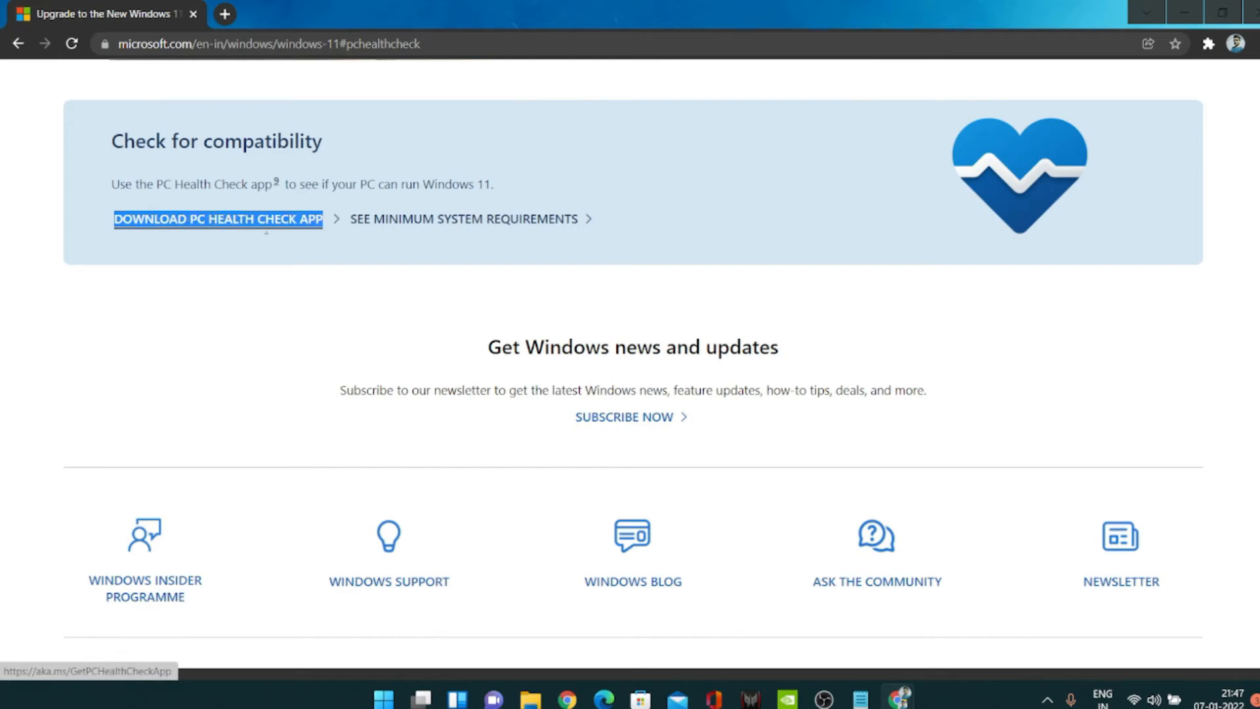
pyautogui.click(238, 227)
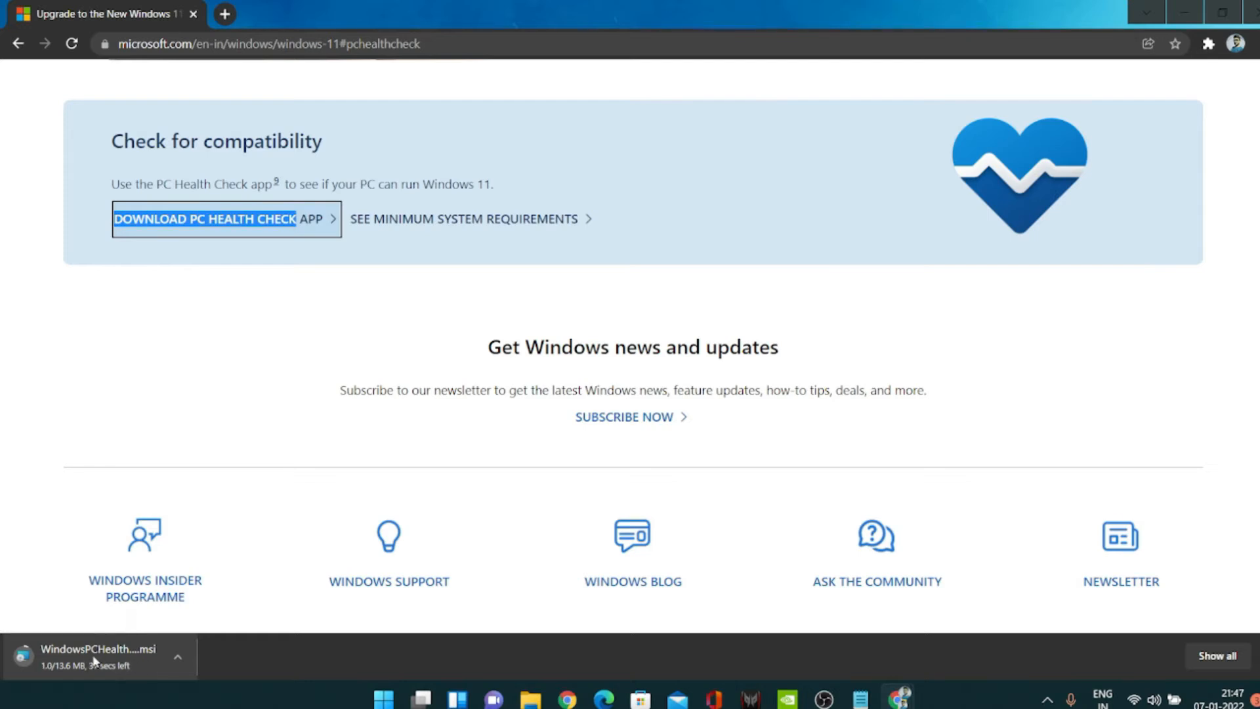
pyautogui.click(142, 665)
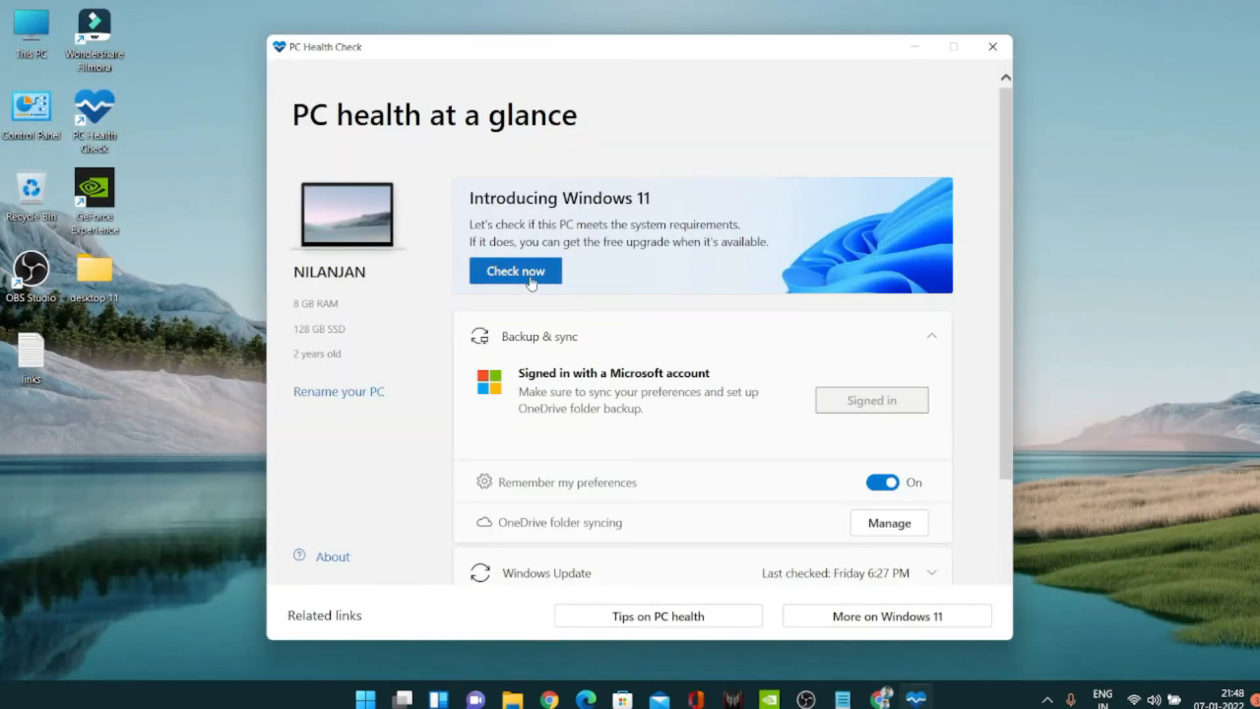
# Run the Windows 11 compatibility check in PC Health Check, review the processor result, and close the app
pyautogui.click(532, 276)
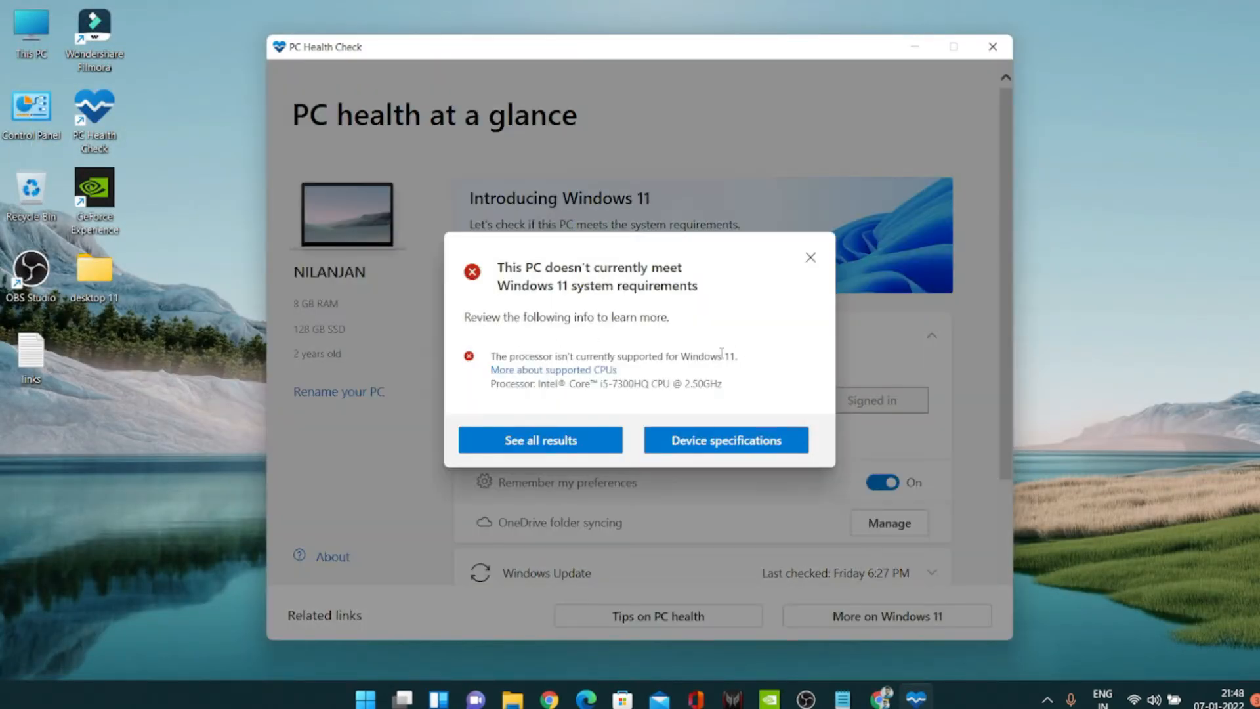
pyautogui.moveTo(452, 363); pyautogui.dragTo(610, 379)
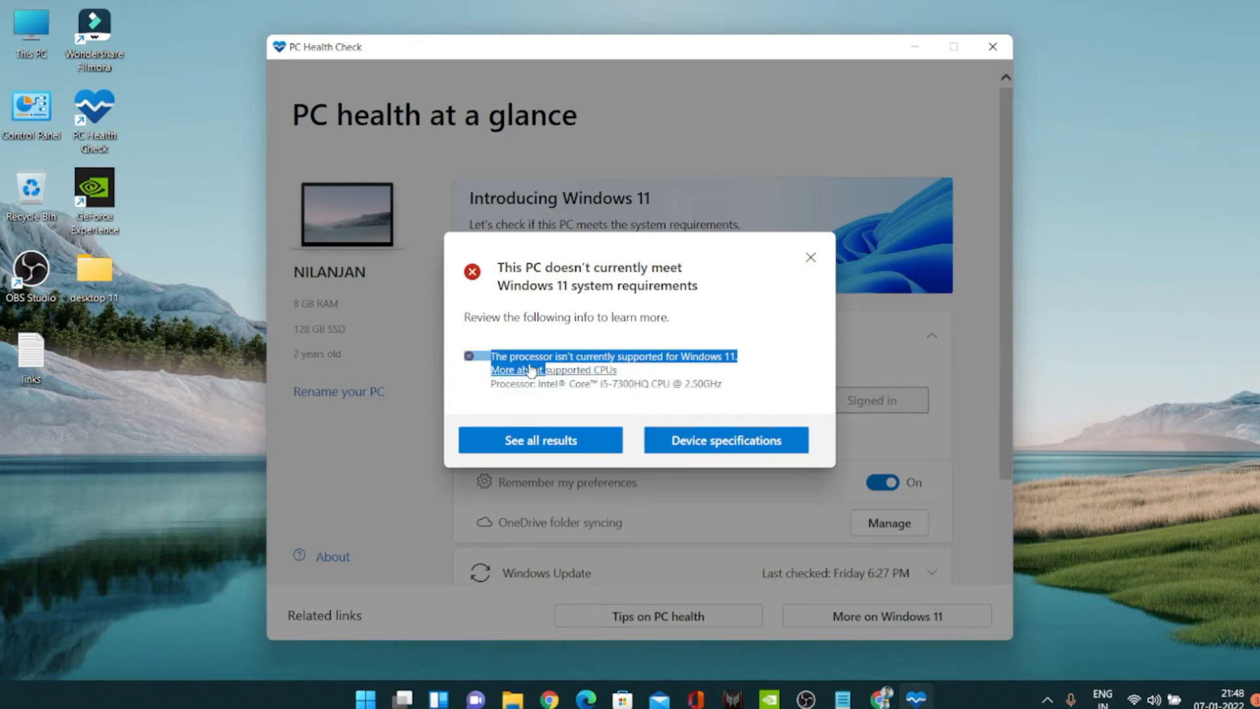
pyautogui.click(487, 365)
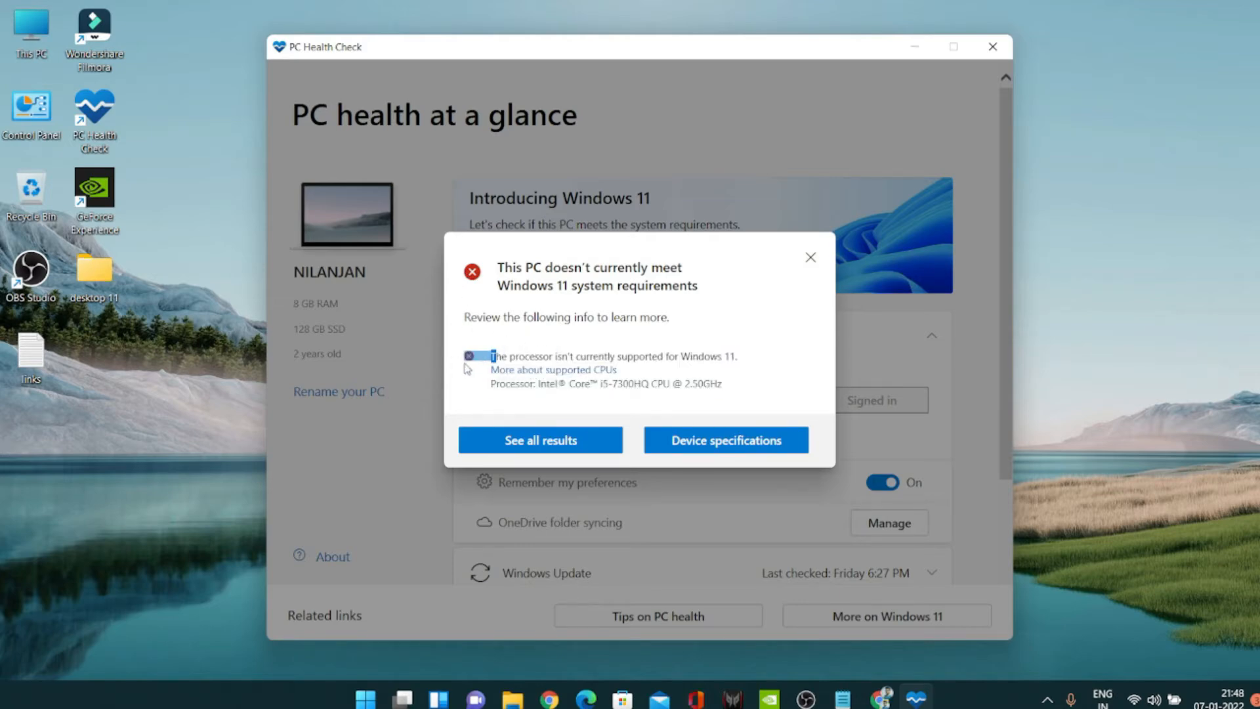
pyautogui.click(810, 257)
pyautogui.click(991, 45)
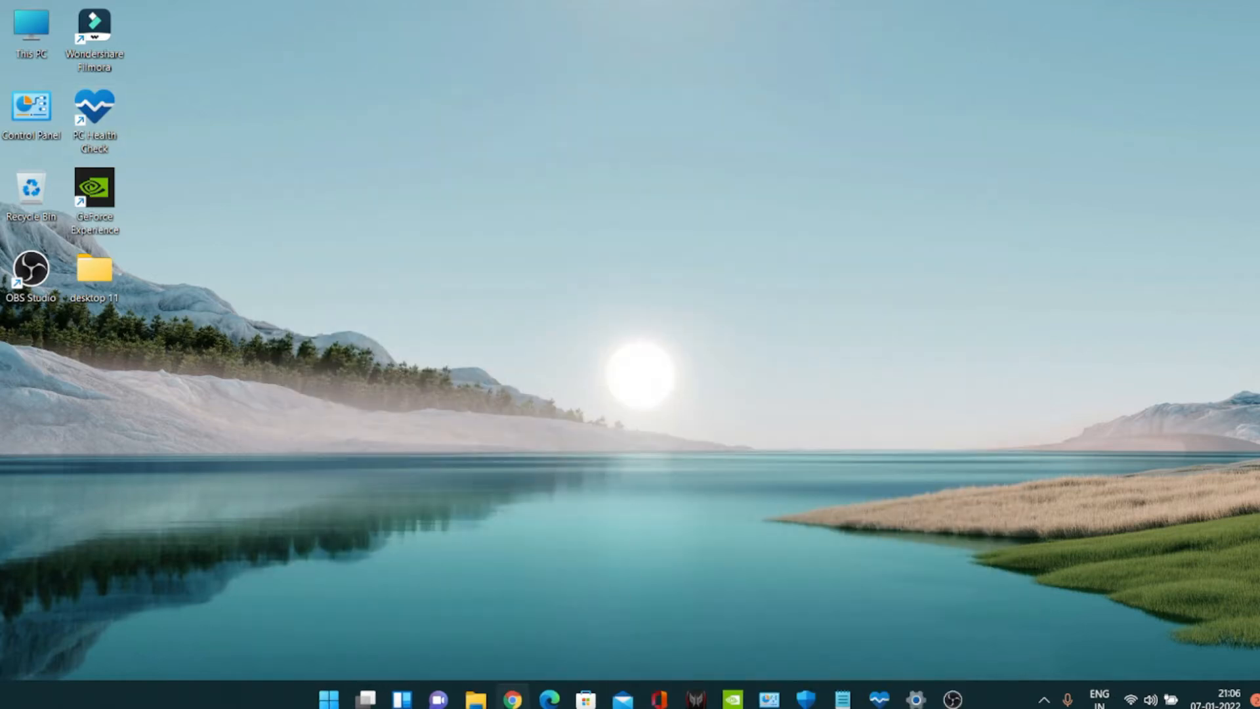
# Open Chrome and search Google for "windows 11 download"
pyautogui.click(513, 699)
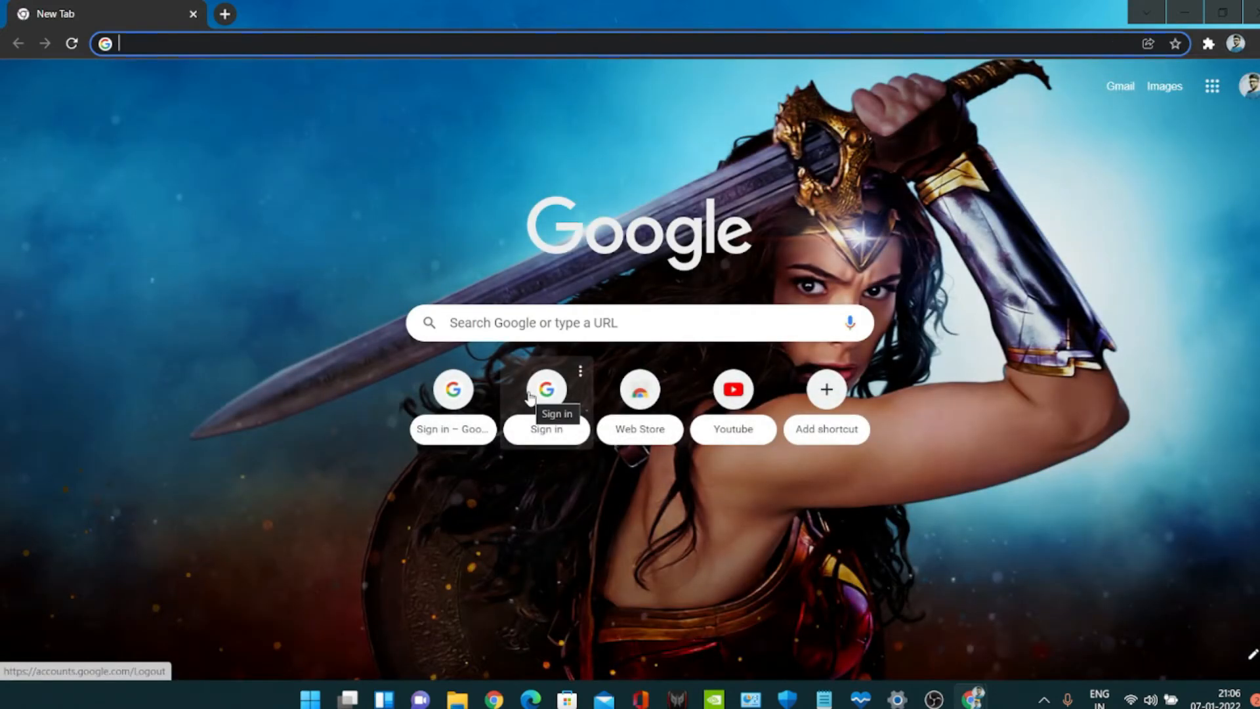
pyautogui.click(518, 329)
pyautogui.write('w')
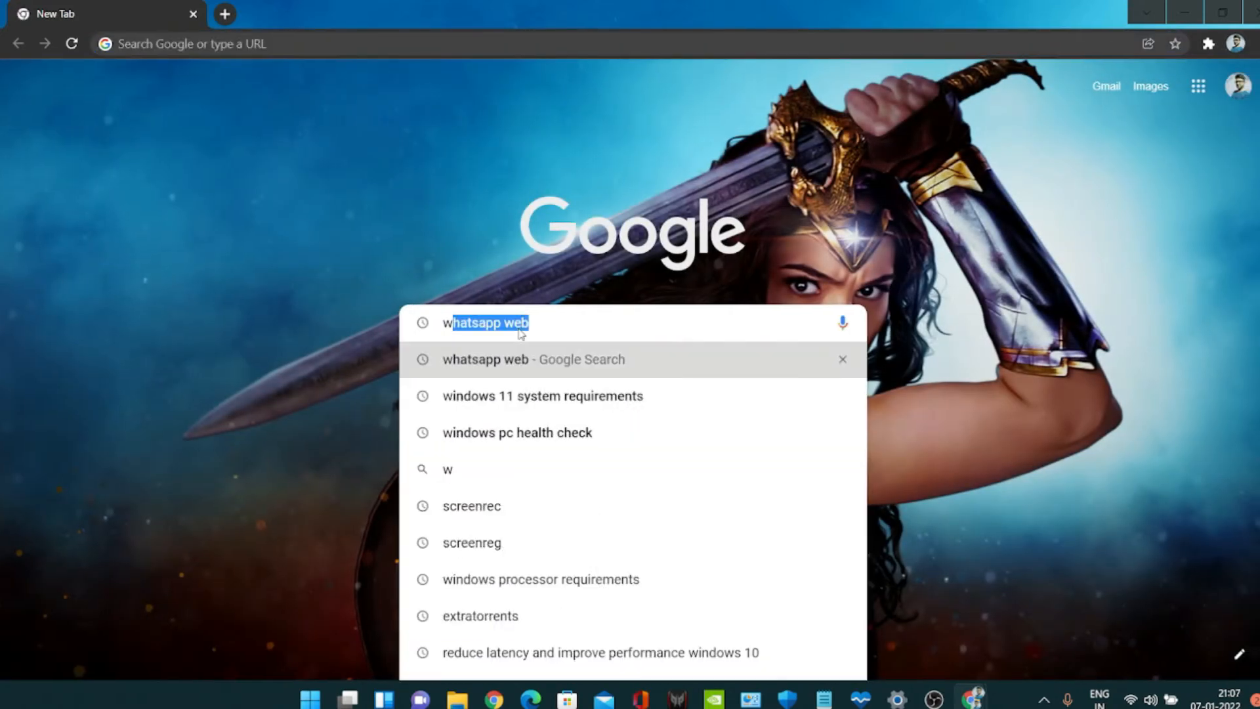
pyautogui.press('BackSpace')
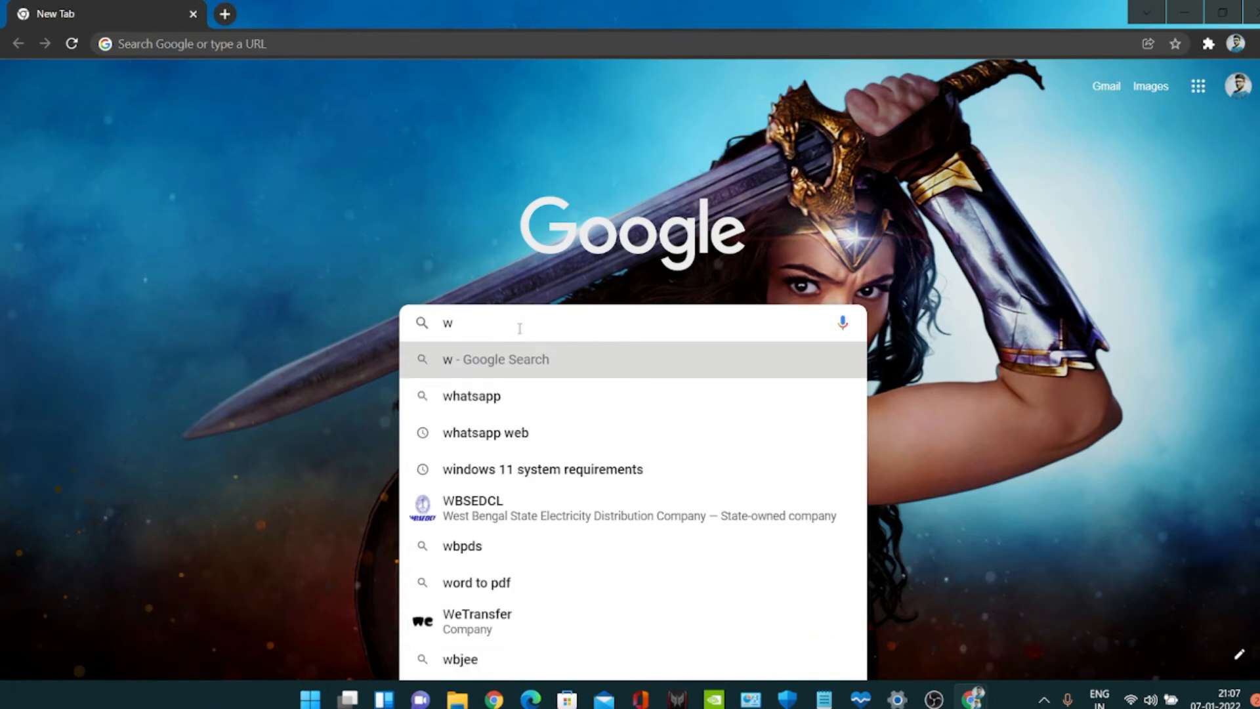
pyautogui.press('BackSpace')
pyautogui.write('w')
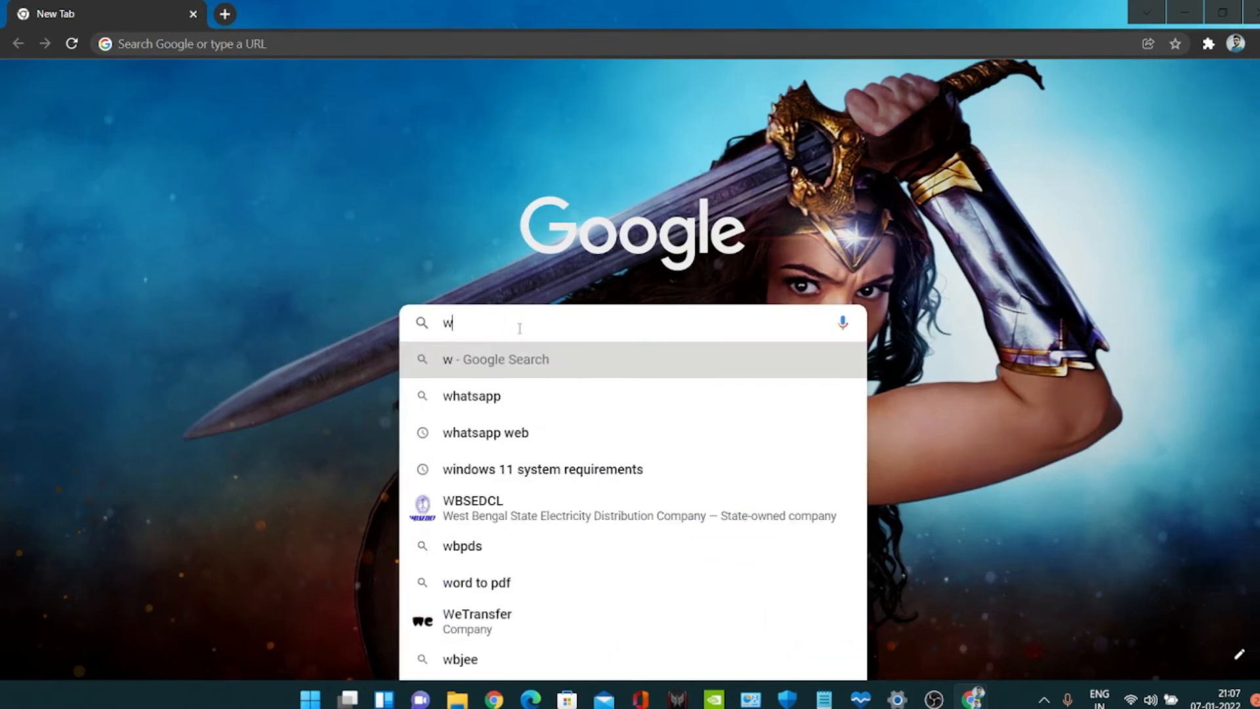
pyautogui.write('i')
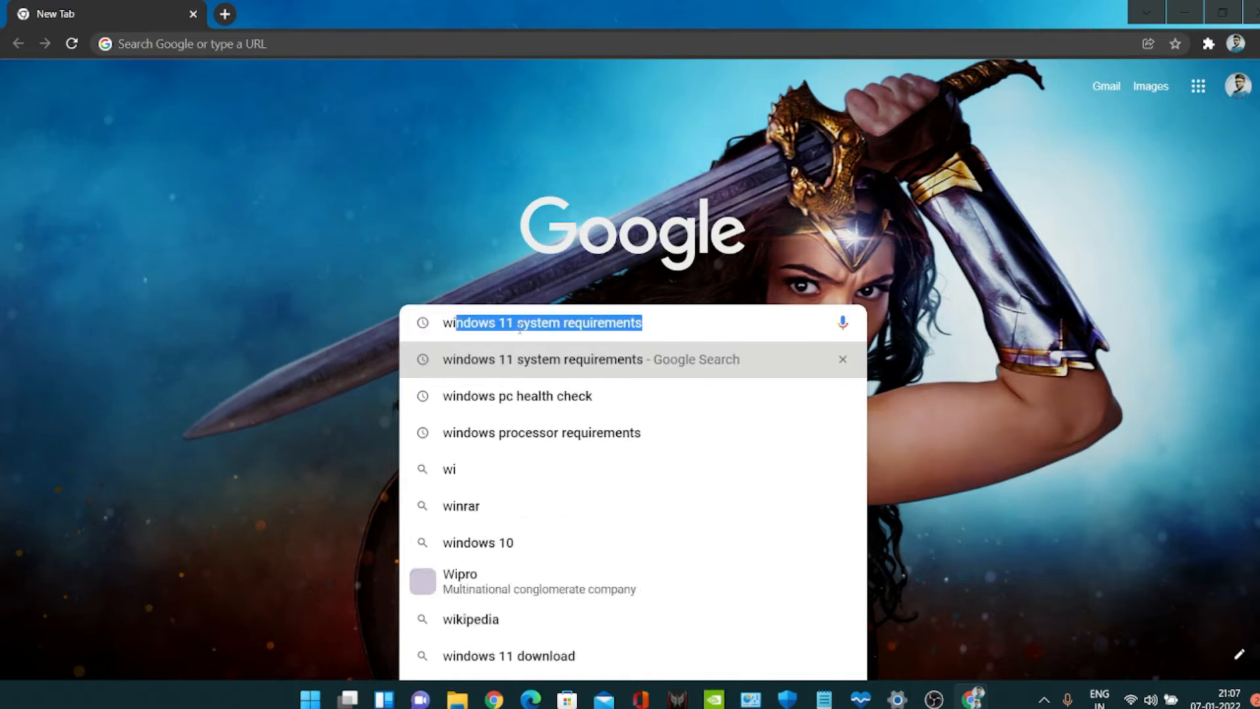
pyautogui.write('ndow')
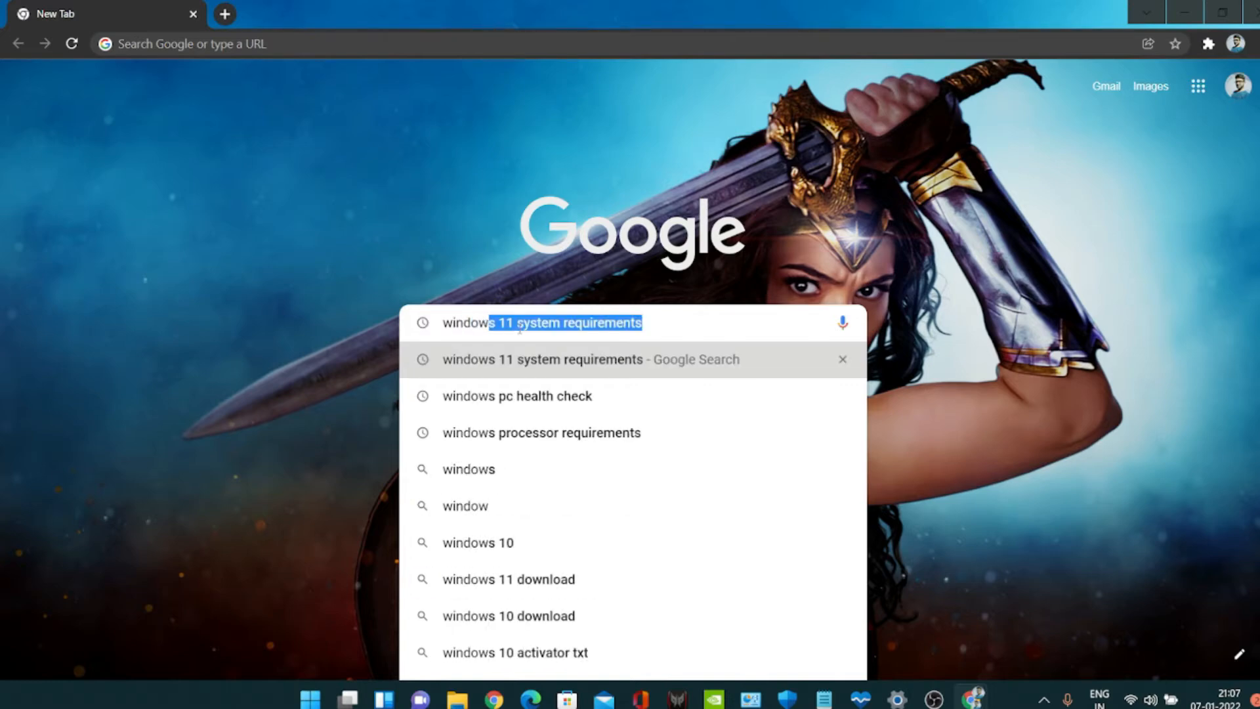
pyautogui.write('s 11')
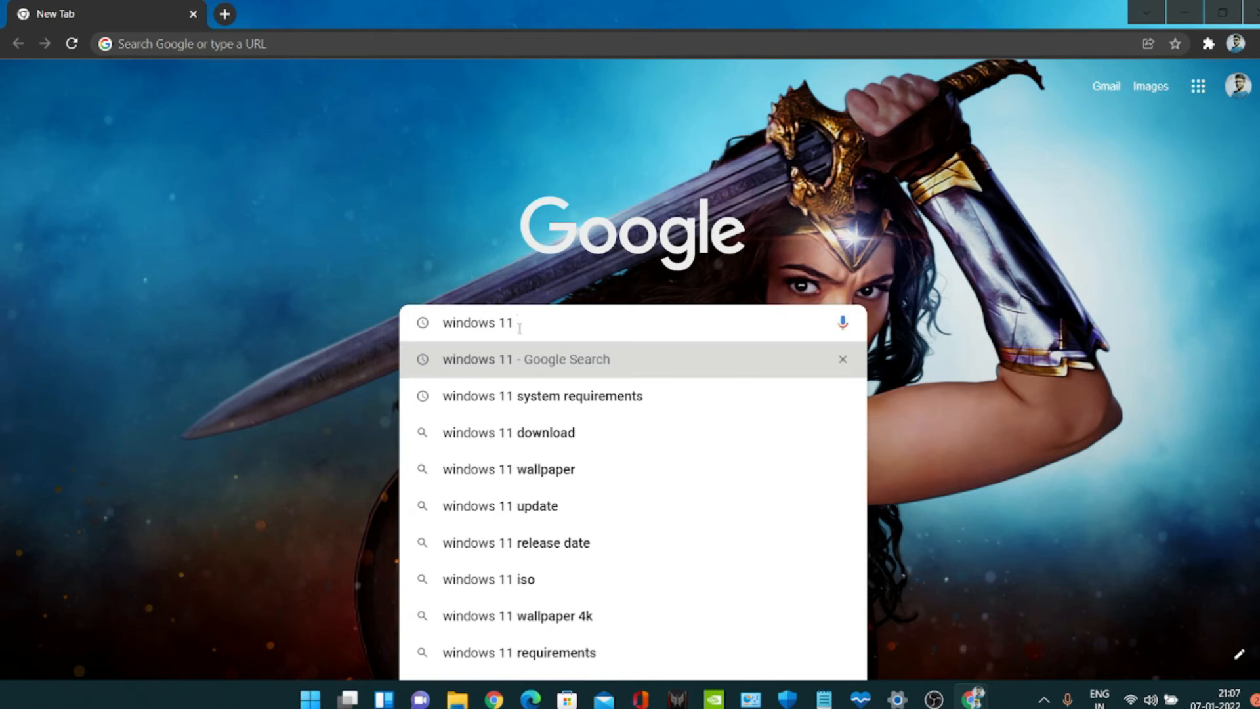
pyautogui.click(515, 444)
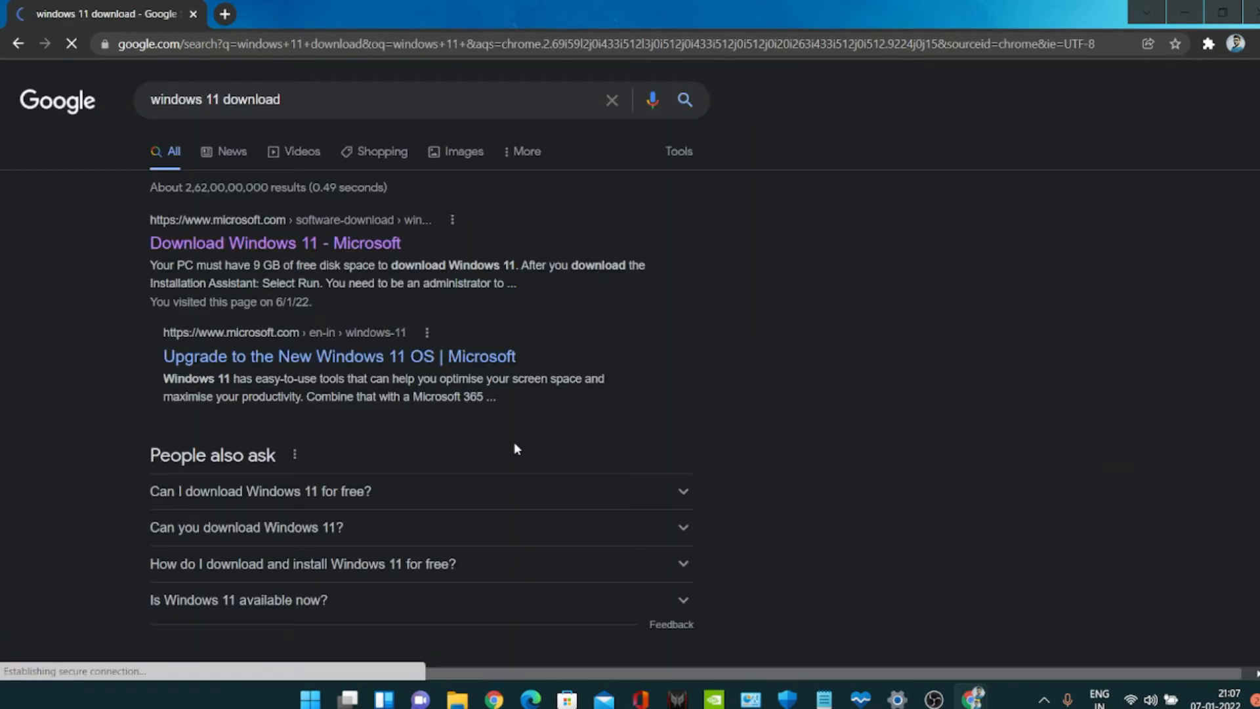
# Open Microsoft's Download Windows 11 page and download the media creation tool from the Create Windows 11 Installation Media section
pyautogui.click(310, 252)
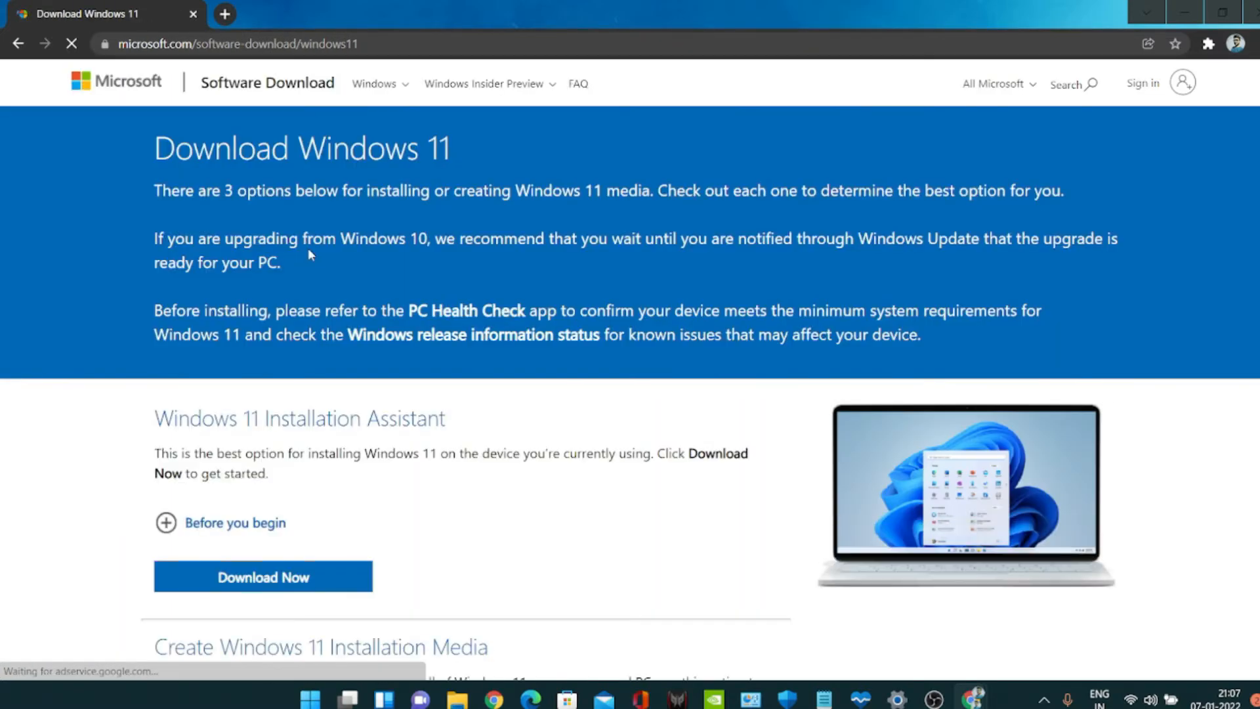
pyautogui.scroll(-5, 340, 585)
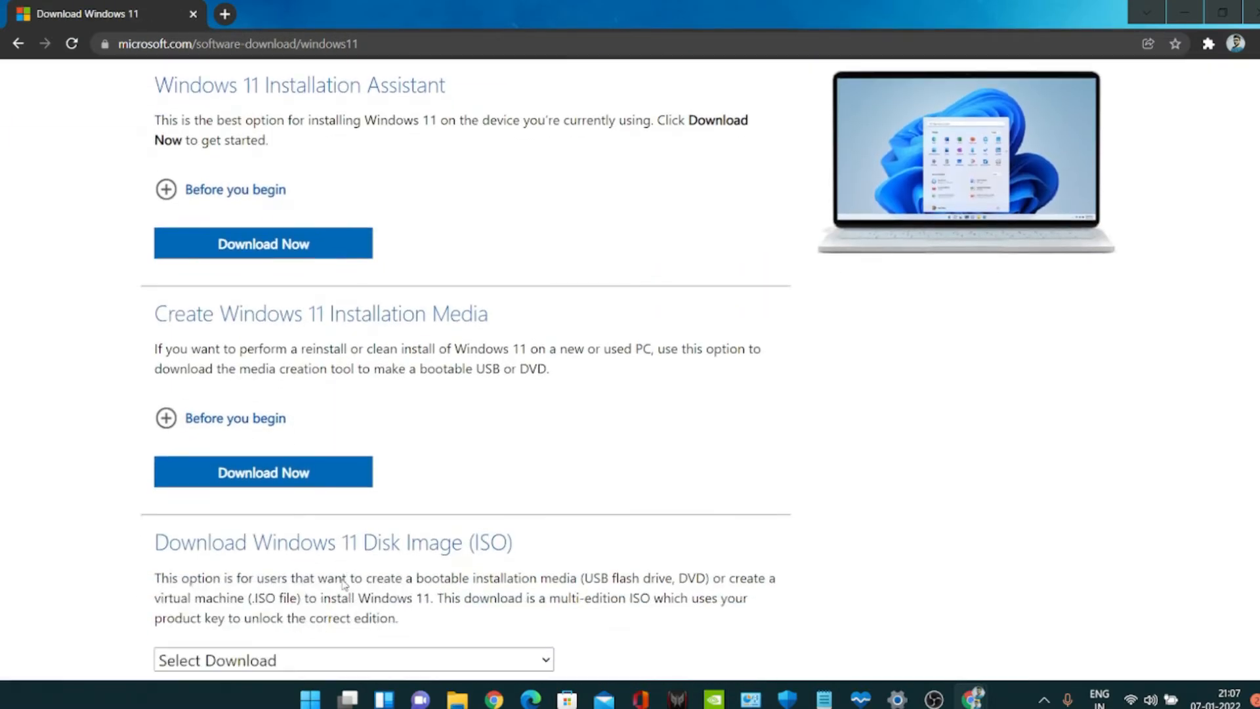
pyautogui.click(298, 477)
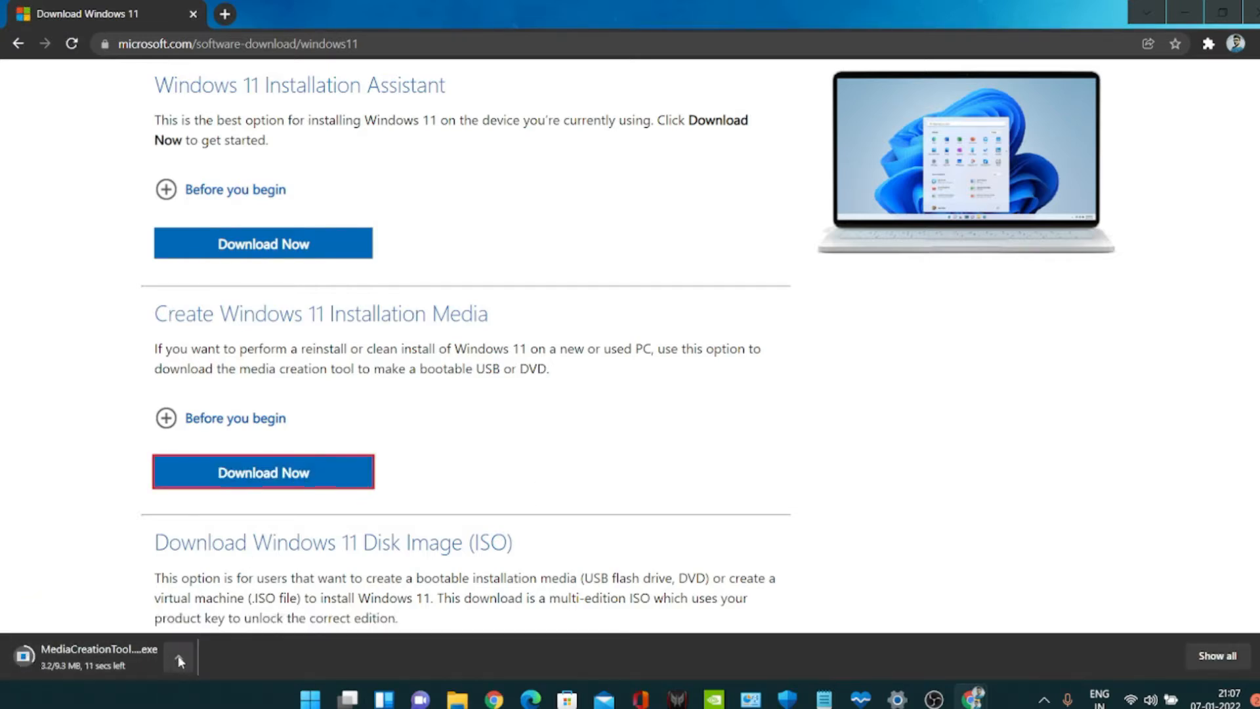
# Run the downloaded MediaCreationToolW11 (1) from the Downloads folder and clear the folder and browser windows off the desktop
pyautogui.click(179, 660)
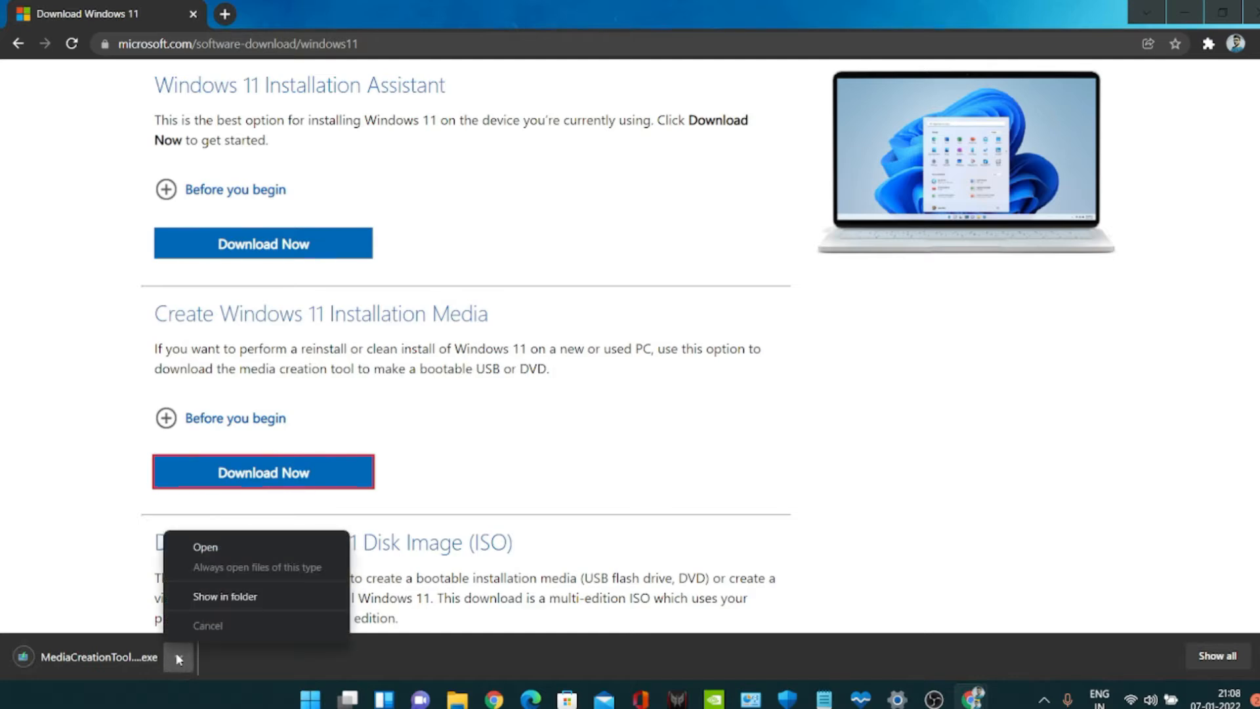
pyautogui.click(213, 595)
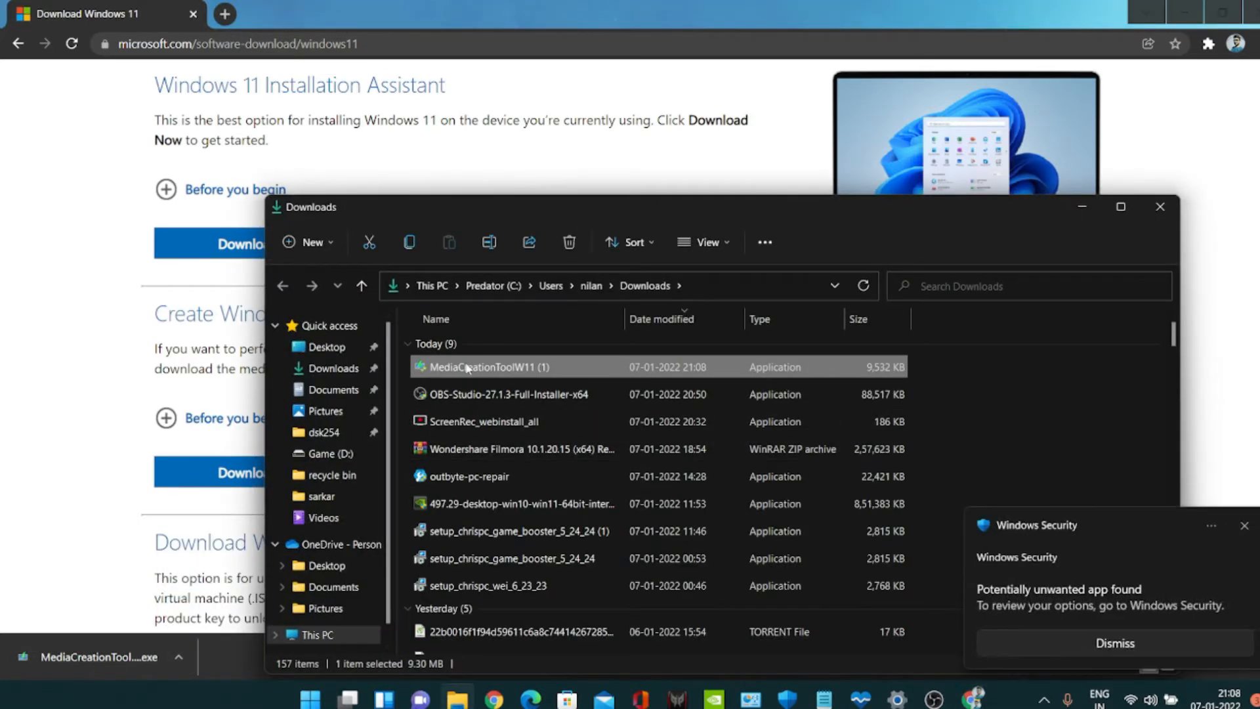
pyautogui.doubleClick(467, 369)
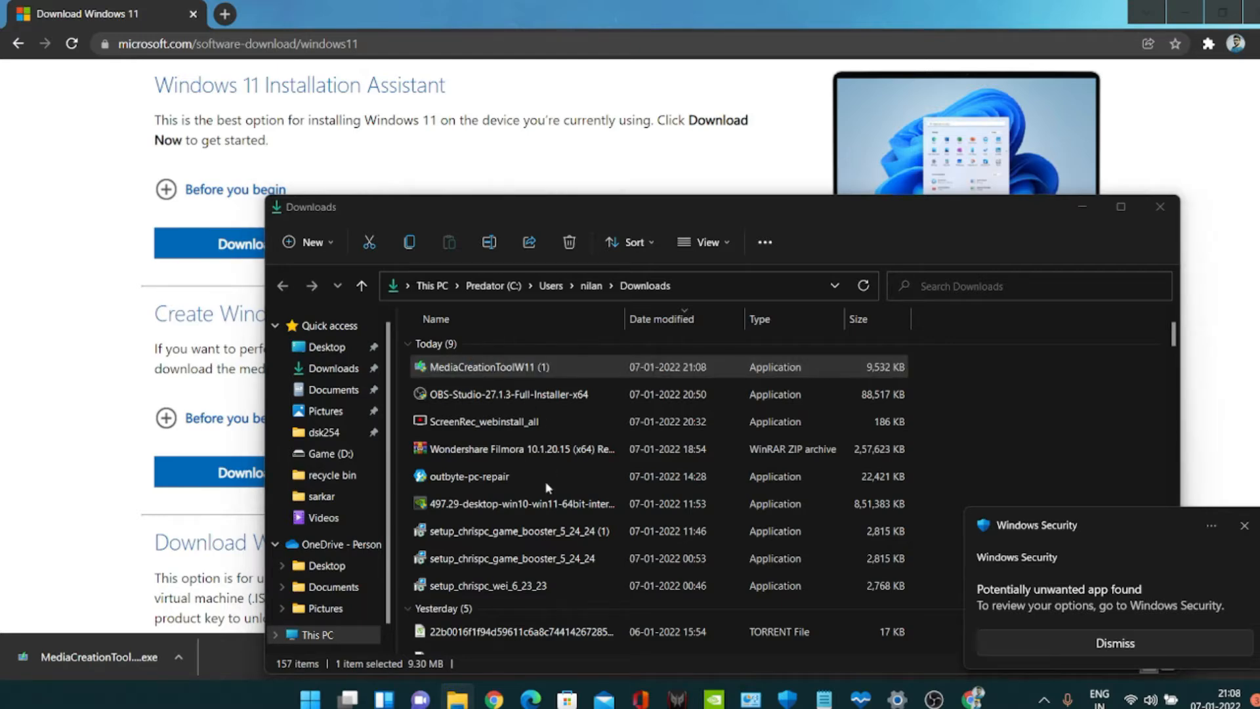
pyautogui.click(1081, 209)
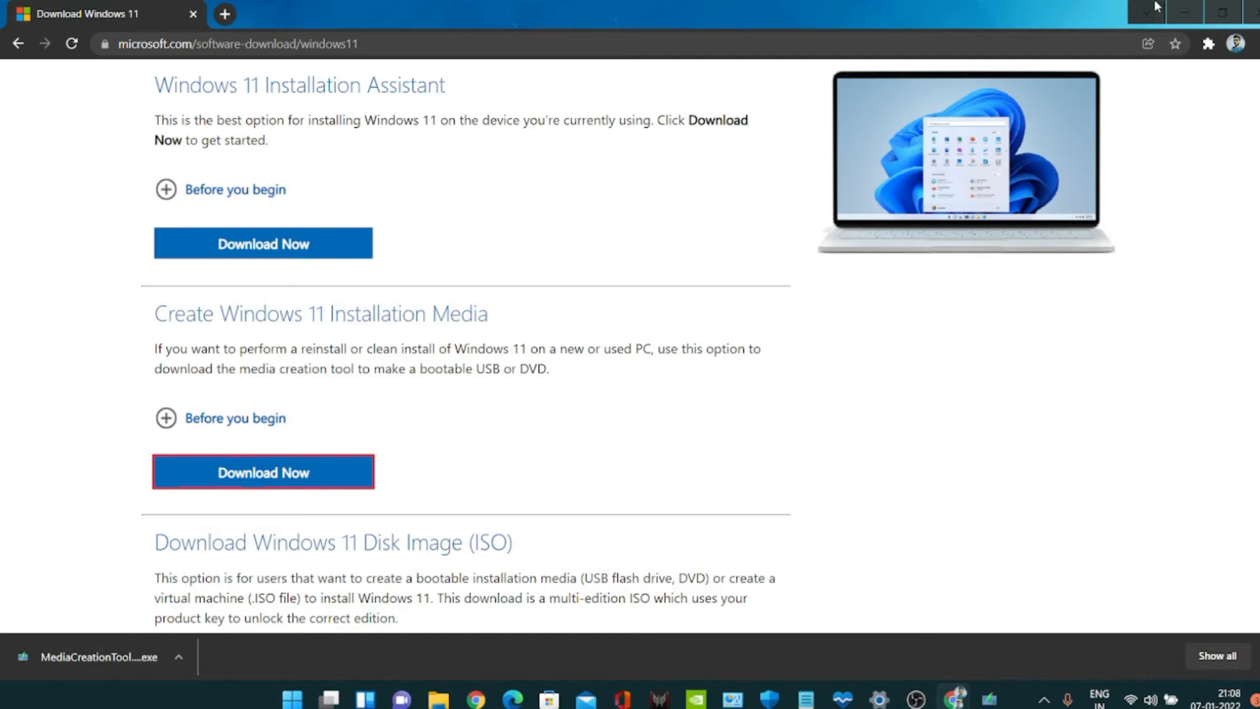
pyautogui.click(1185, 10)
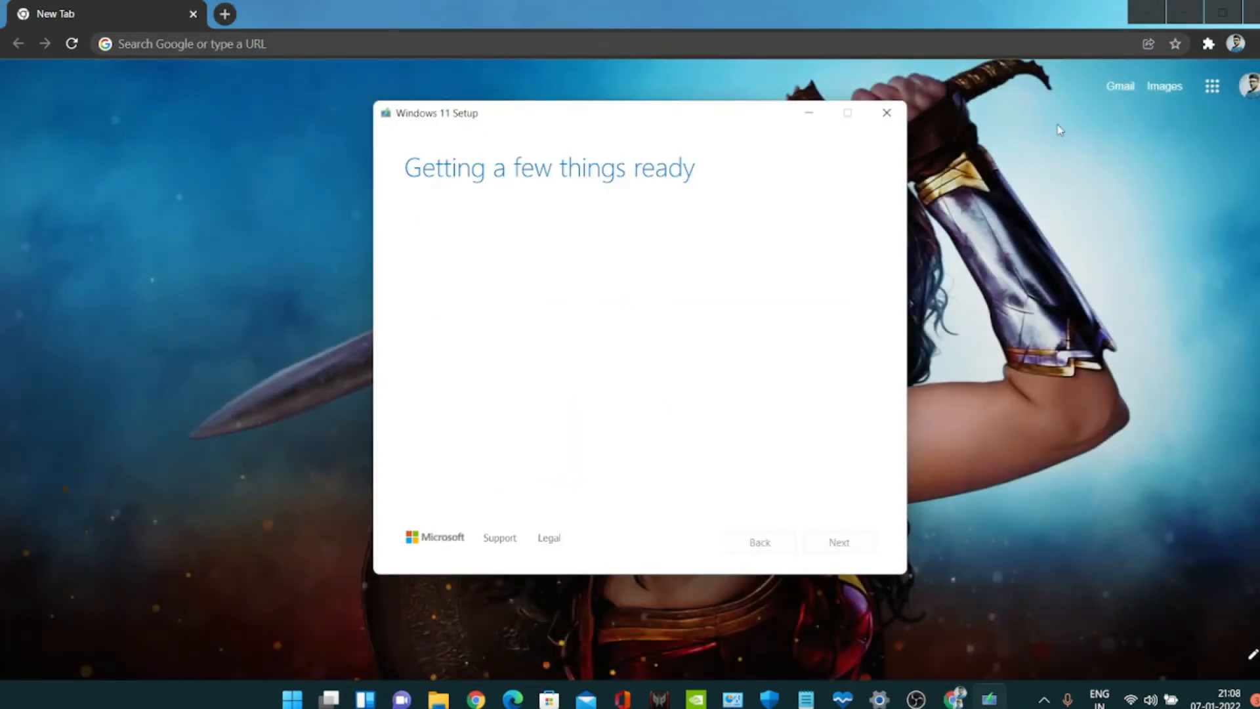
pyautogui.click(1230, 8)
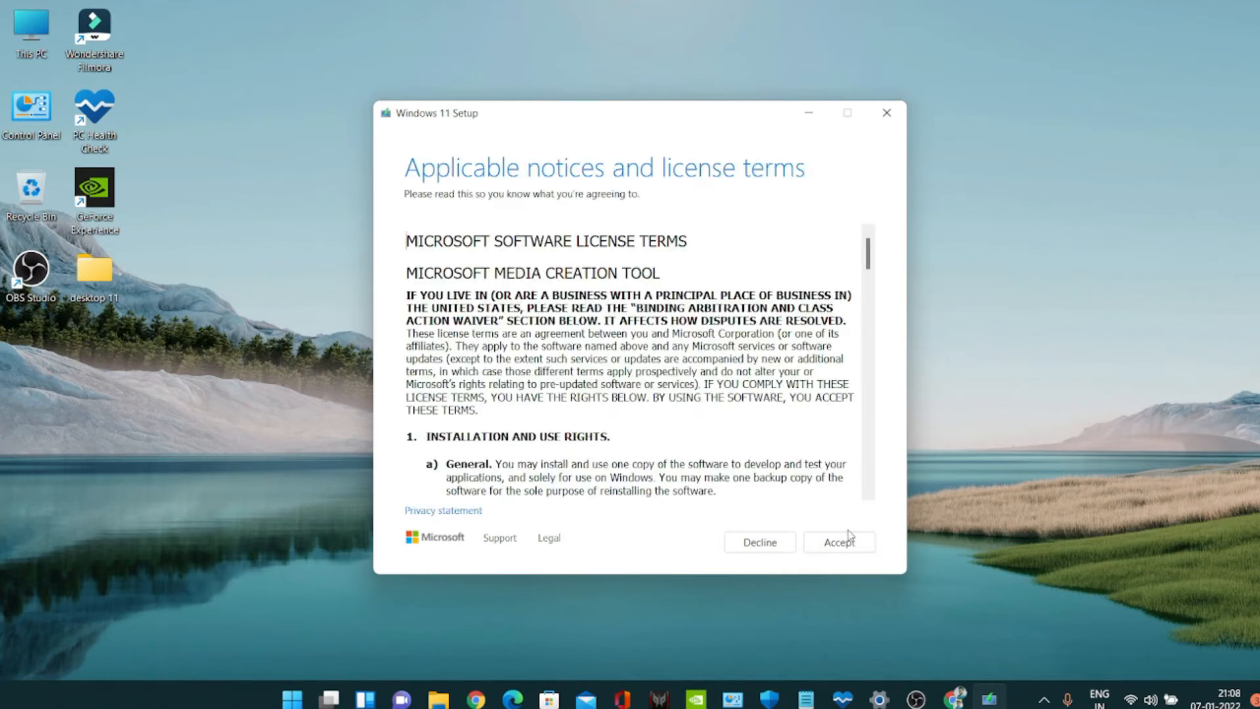
# Accept the license terms and choose ISO file as the media, keeping the recommended language and edition
pyautogui.click(849, 545)
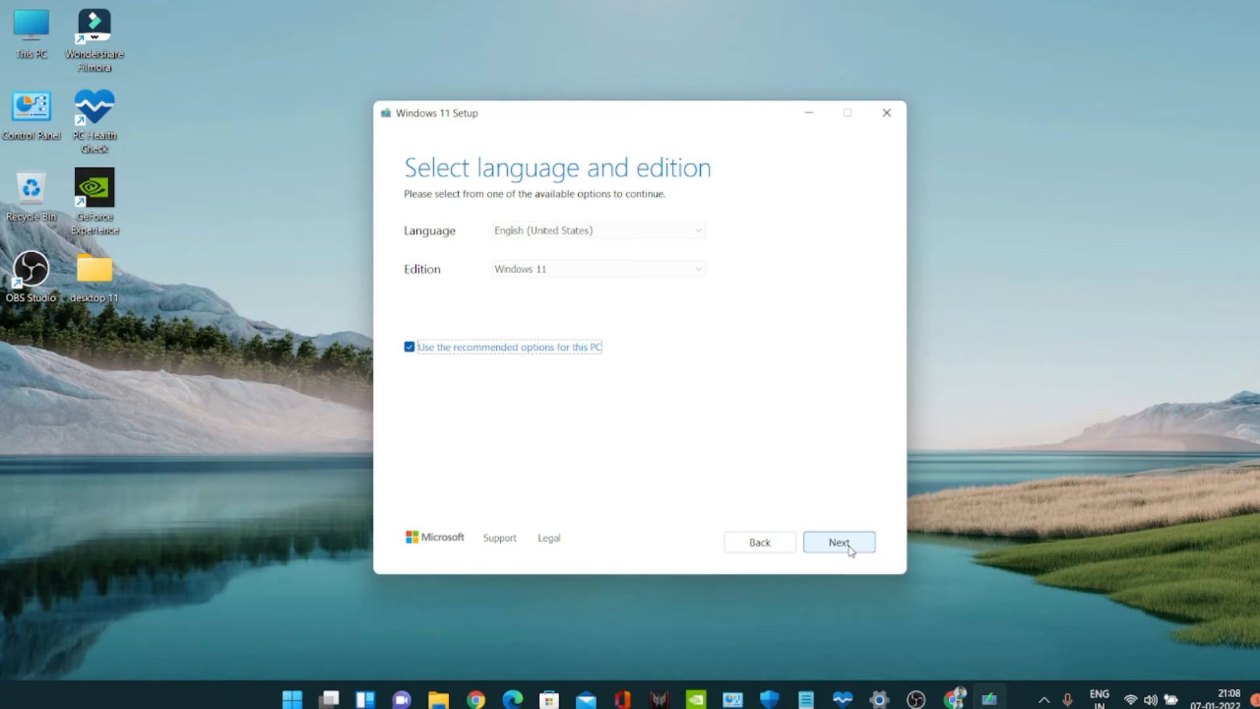
pyautogui.click(840, 542)
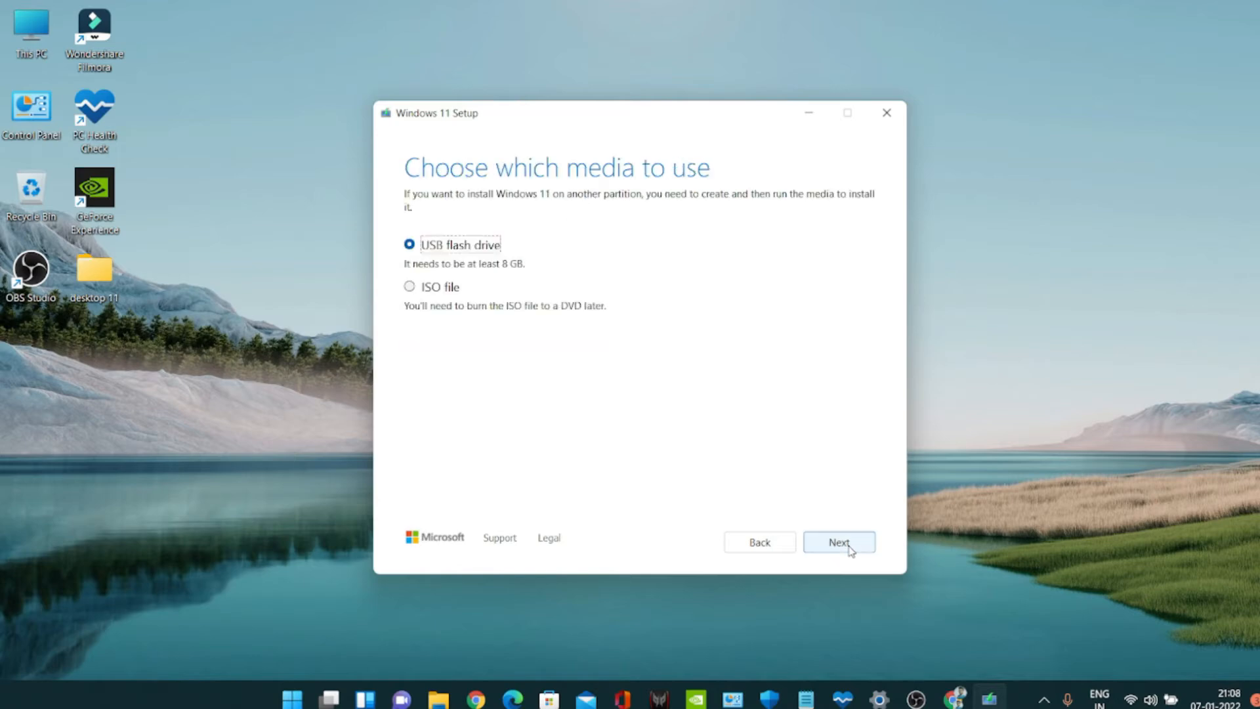
pyautogui.click(438, 287)
pyautogui.click(840, 542)
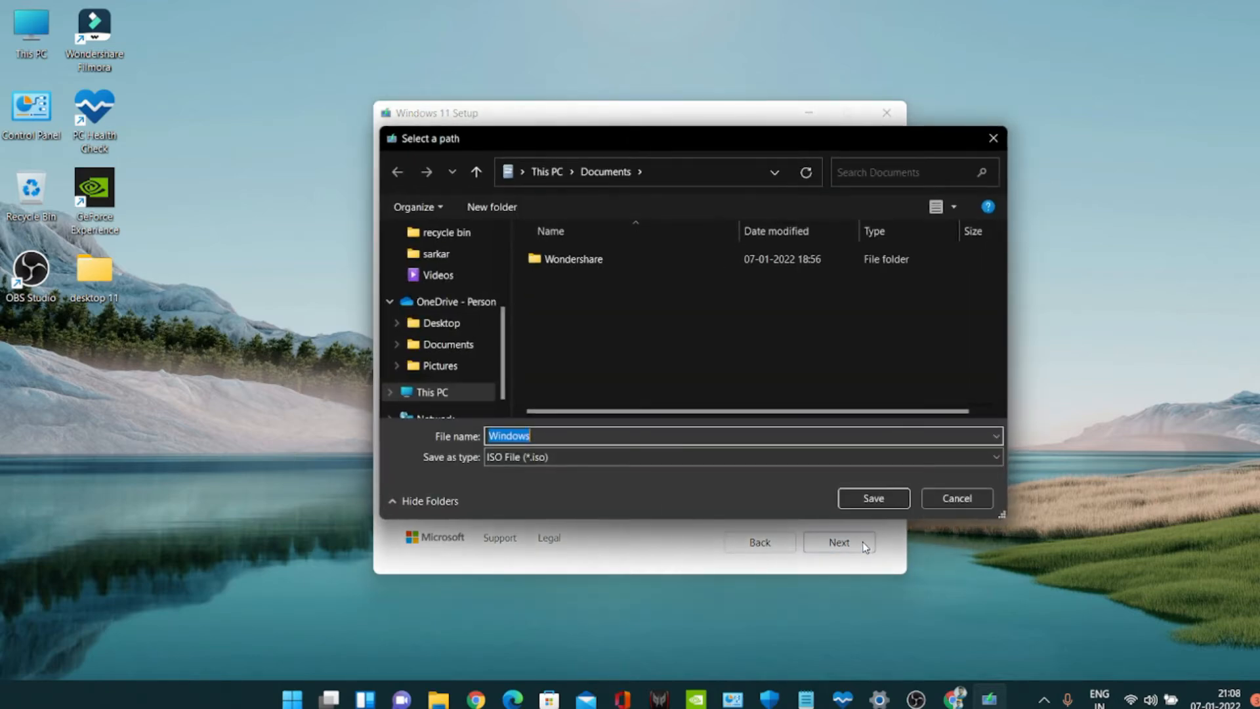
# Save the ISO file as Windows in the Desktop folder and reposition its icon on the desktop
pyautogui.click(441, 323)
pyautogui.click(874, 498)
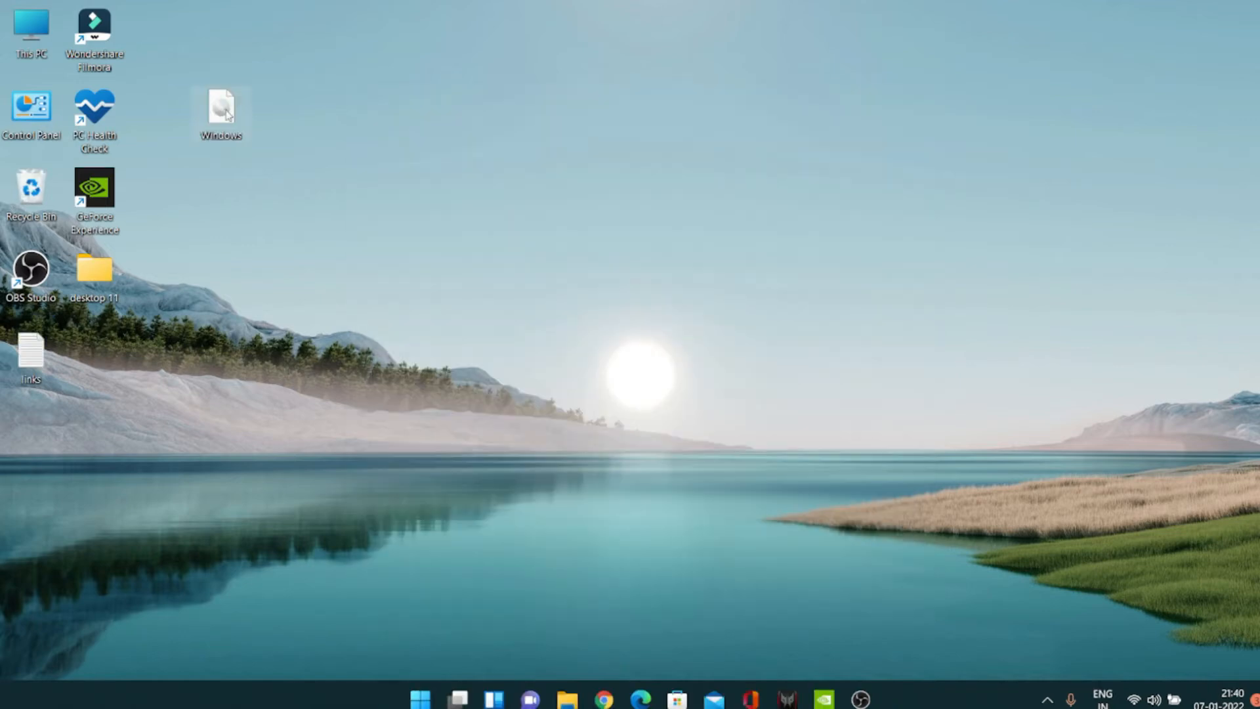
pyautogui.moveTo(225, 115); pyautogui.dragTo(221, 71)
pyautogui.moveTo(224, 55)
pyautogui.mouseDown()
pyautogui.moveTo(250, 79)
pyautogui.moveTo(212, 111)
pyautogui.moveTo(237, 114)
pyautogui.mouseUp()
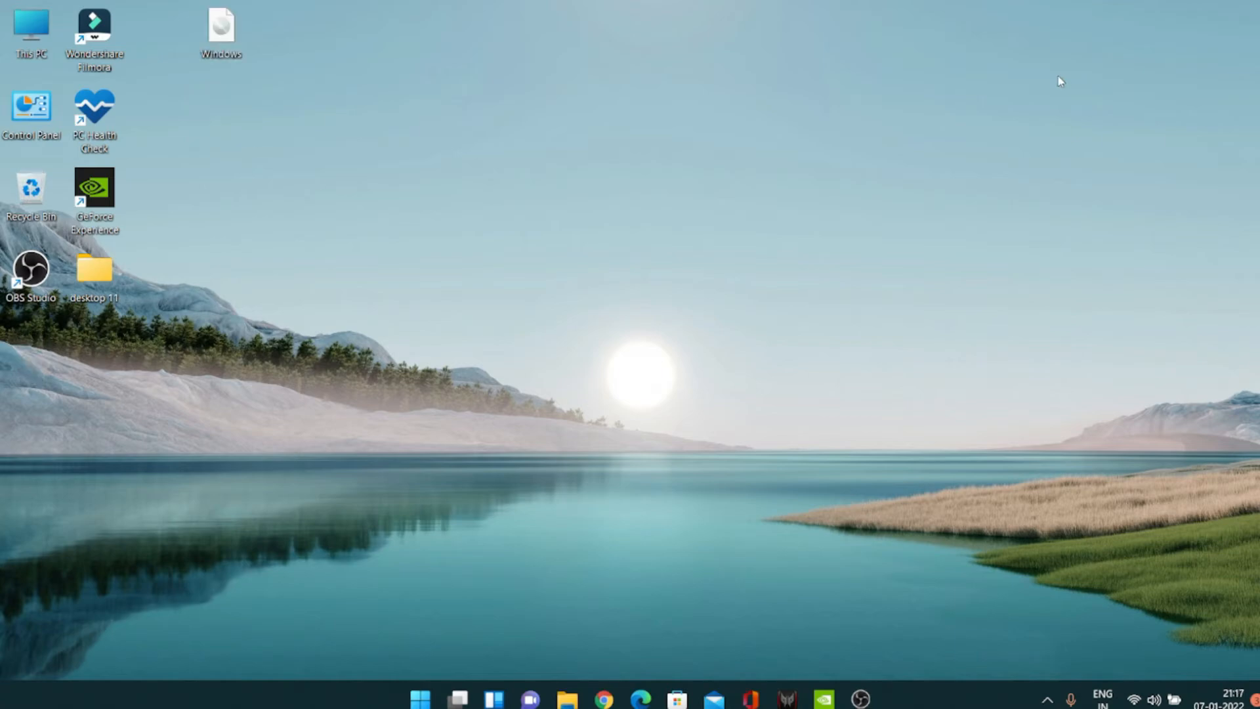
# Open the Windows ISO from the desktop, launch its setup application, and minimize the drive window
pyautogui.doubleClick(207, 38)
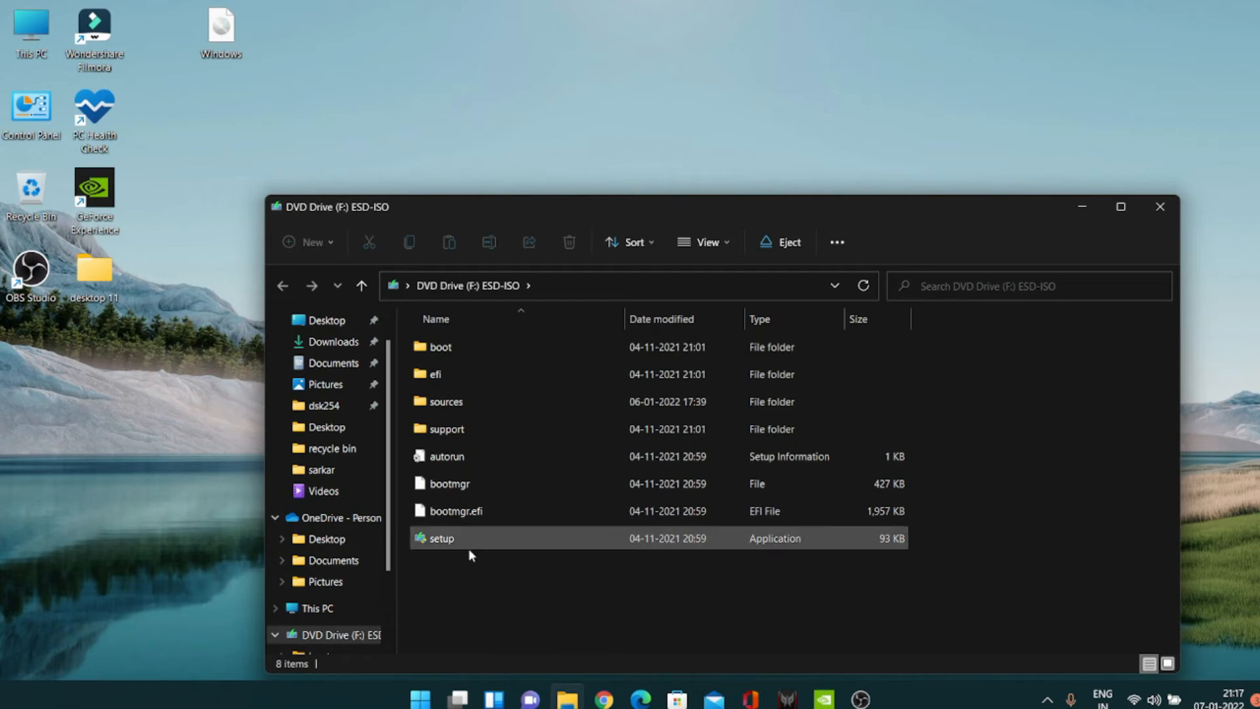
pyautogui.doubleClick(500, 537)
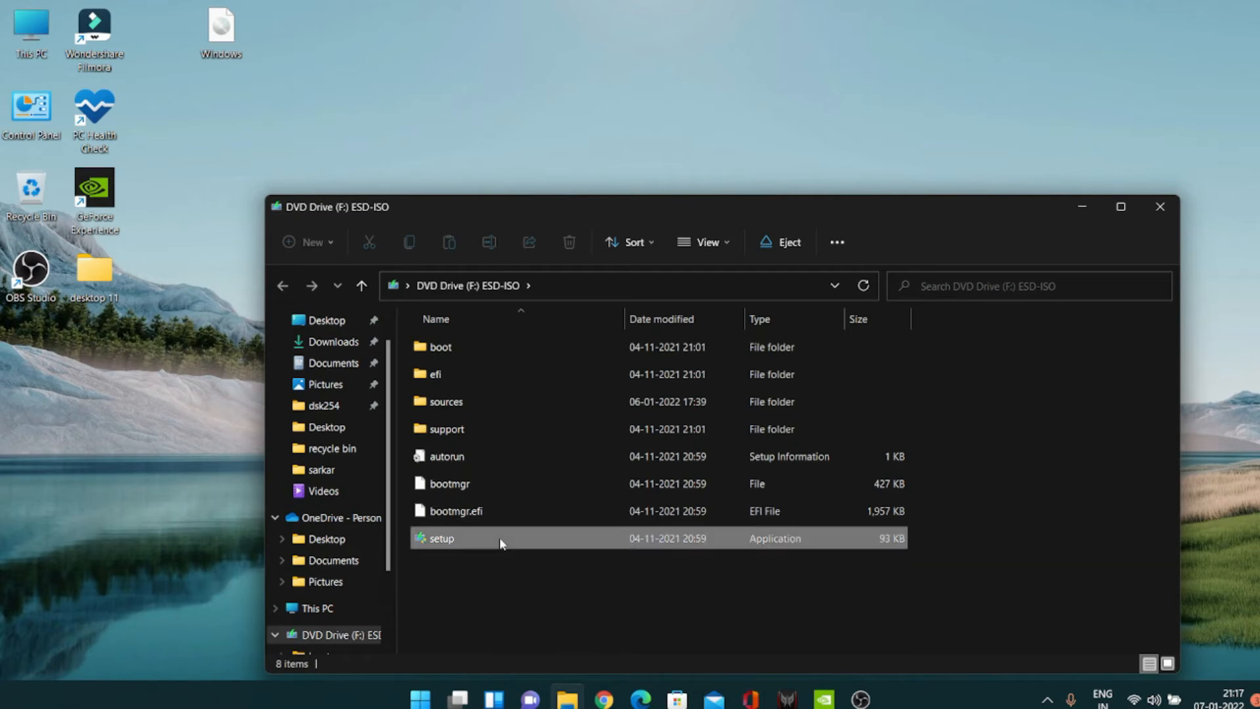
pyautogui.click(528, 474)
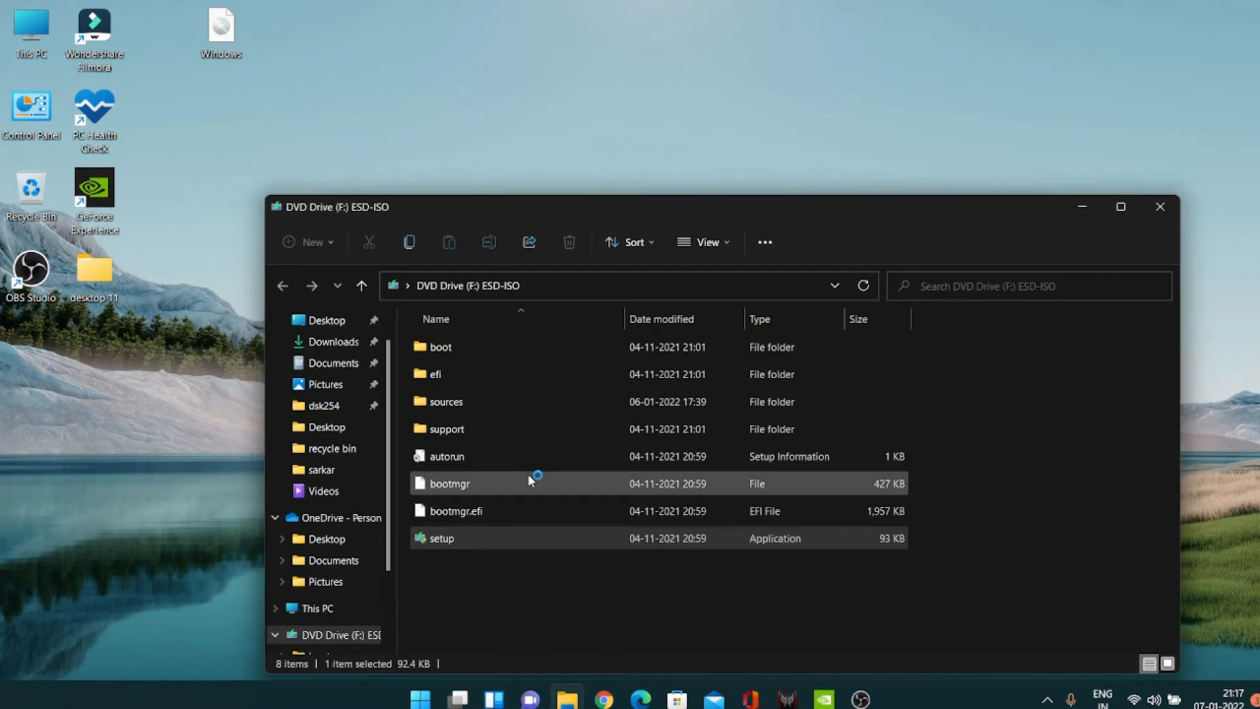
pyautogui.click(1081, 211)
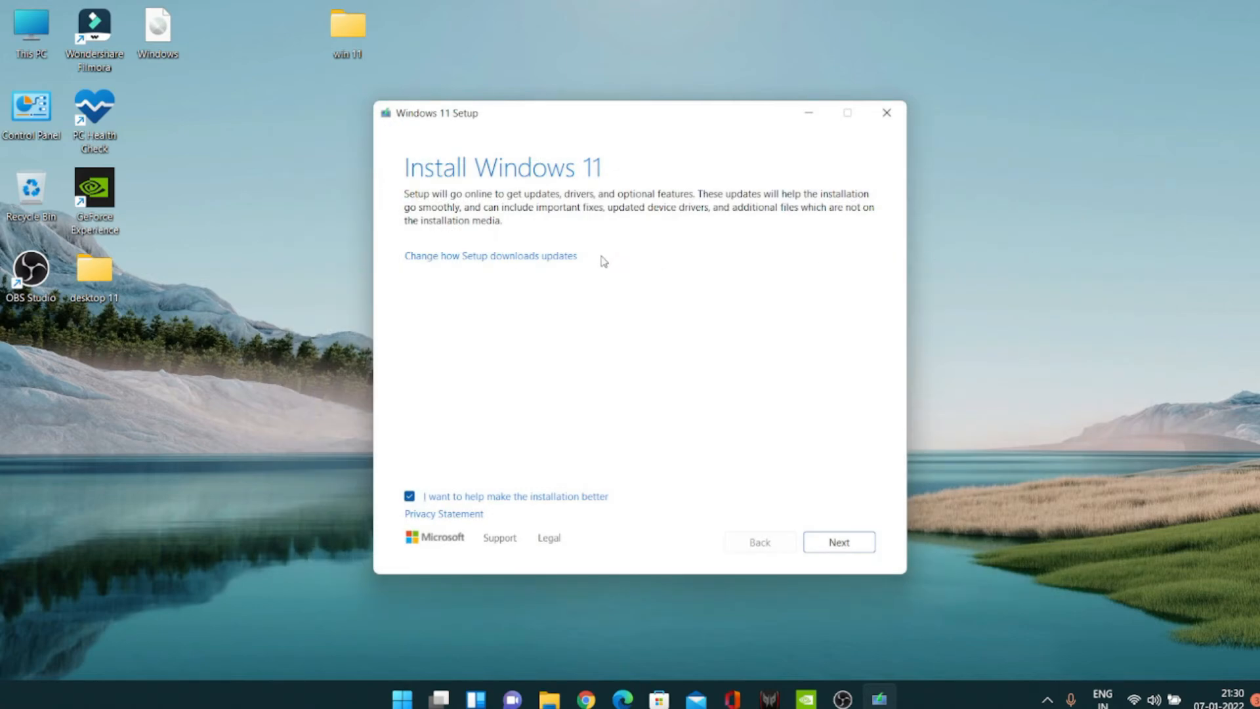
# Run the setup's requirements check with updates set to Not right now, highlight the stated reason, and close the setup
pyautogui.click(555, 257)
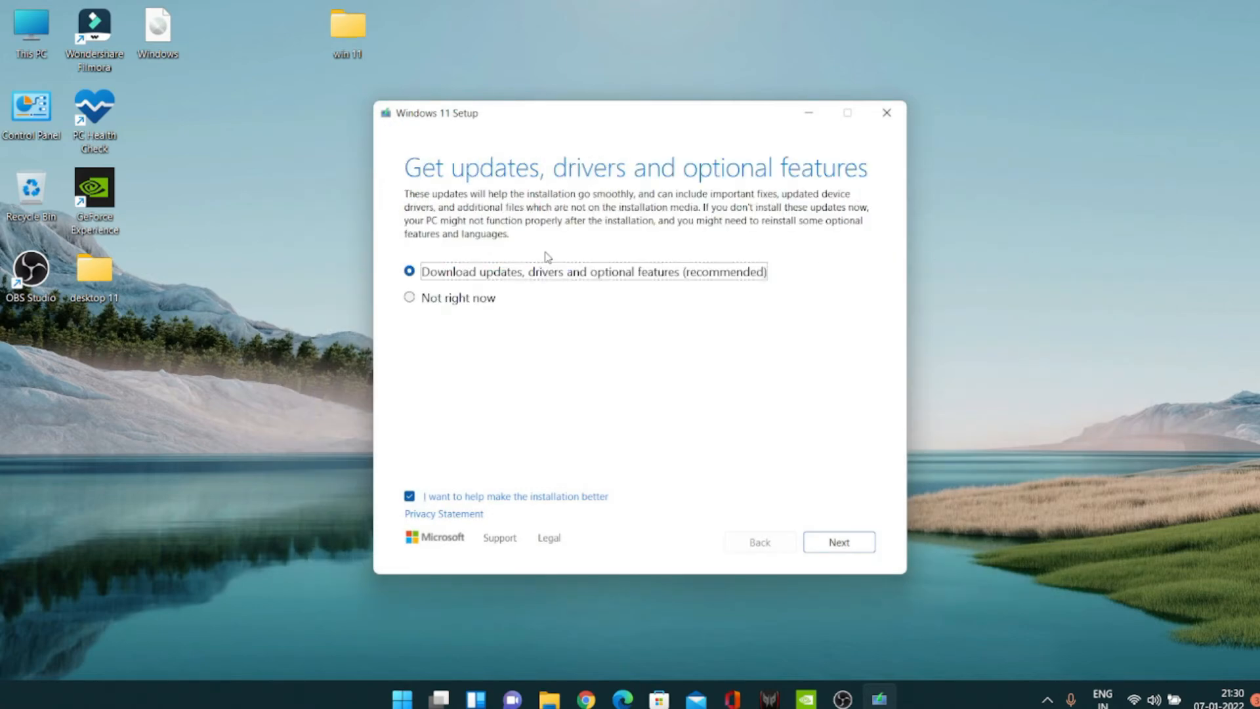
pyautogui.click(462, 300)
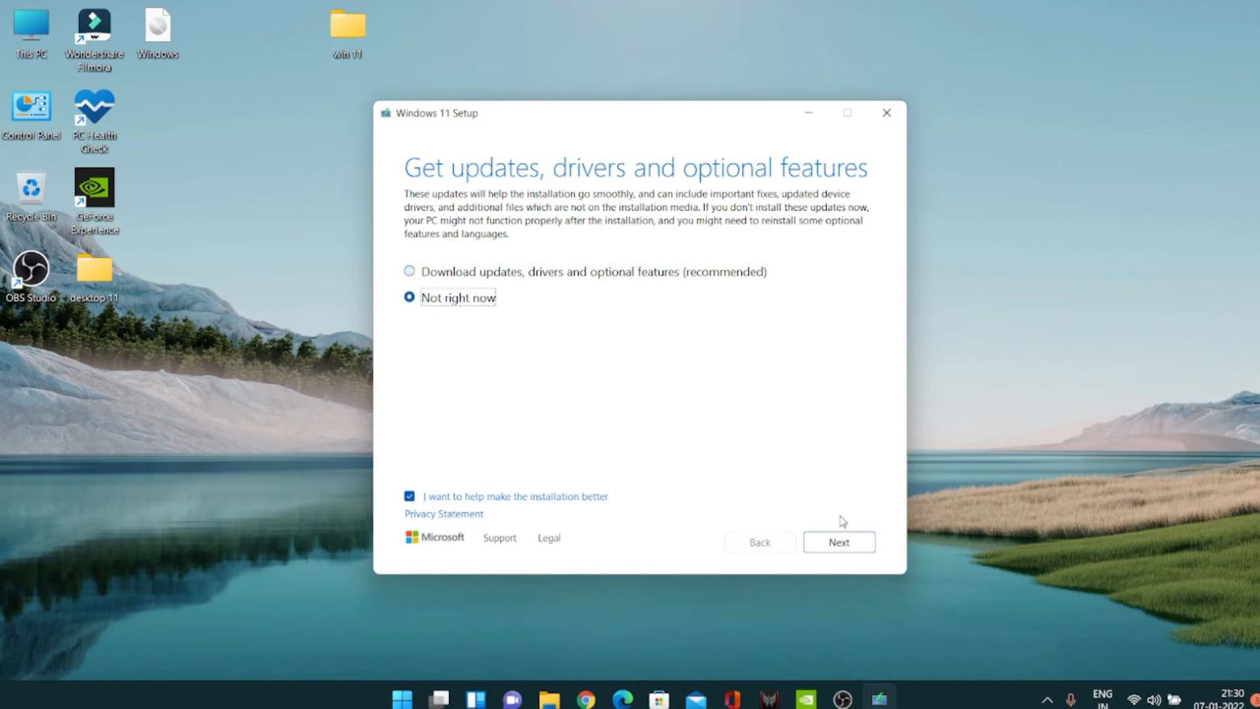
pyautogui.click(848, 542)
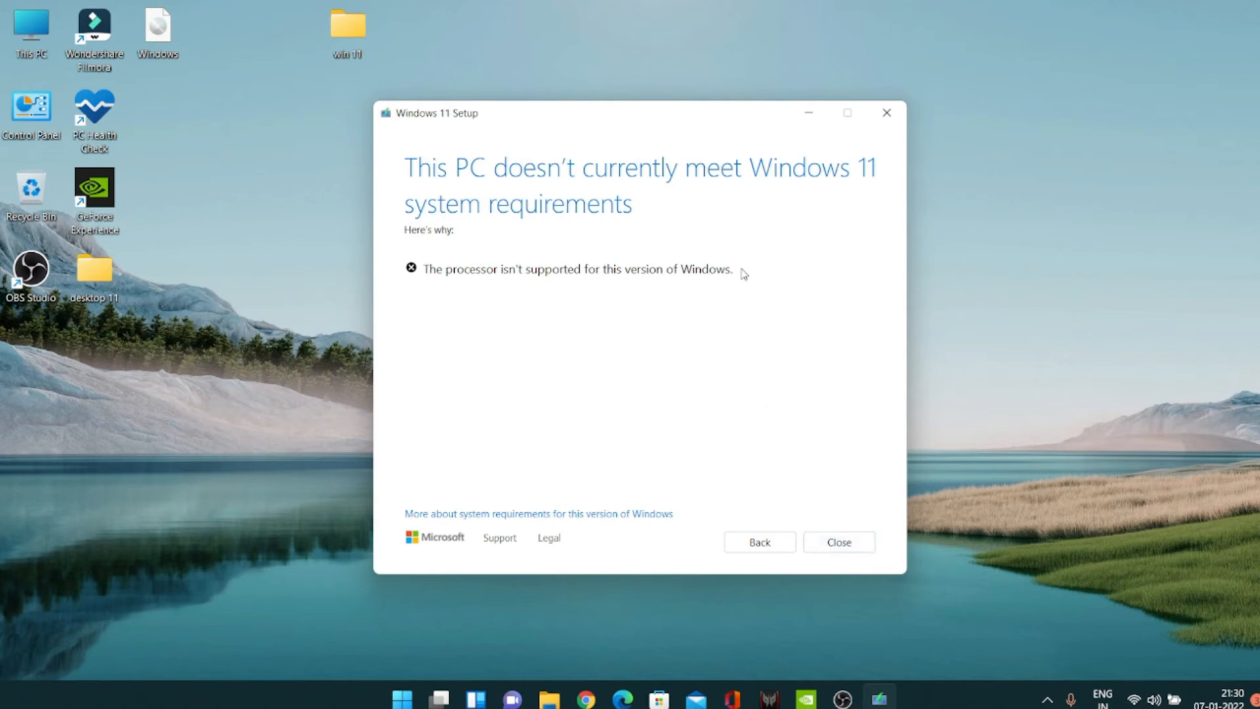
pyautogui.moveTo(734, 270); pyautogui.dragTo(436, 269)
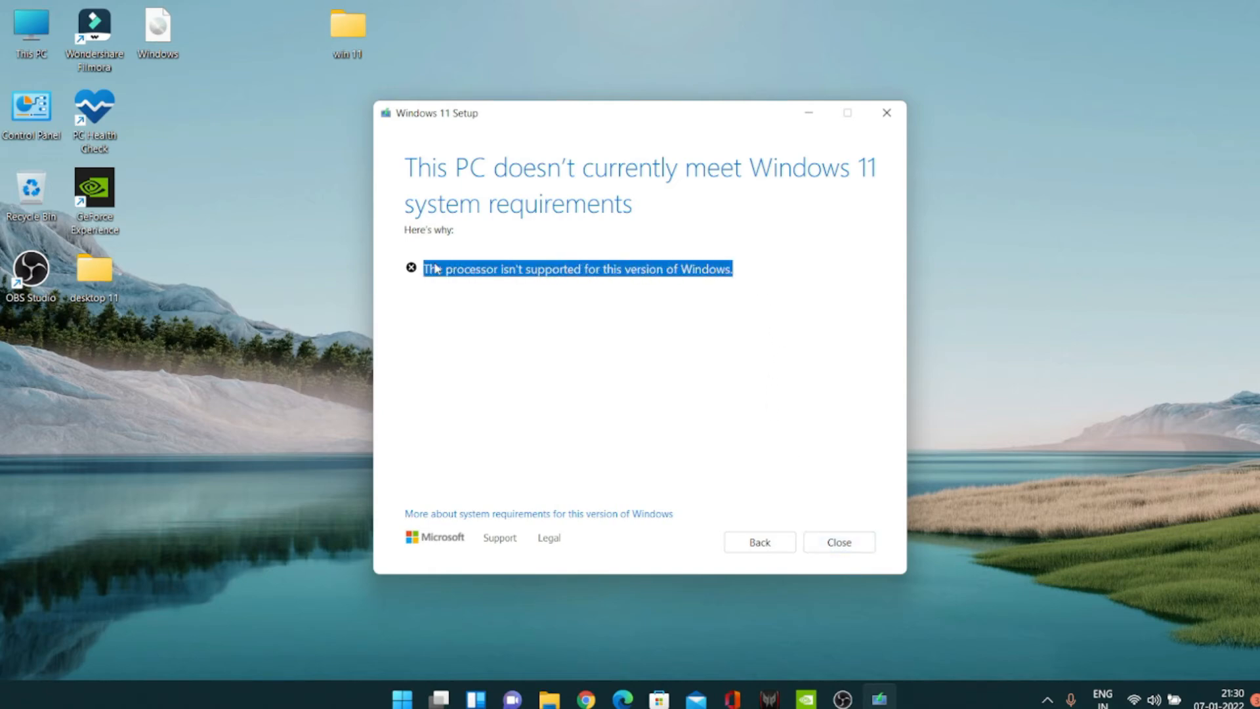
pyautogui.click(847, 542)
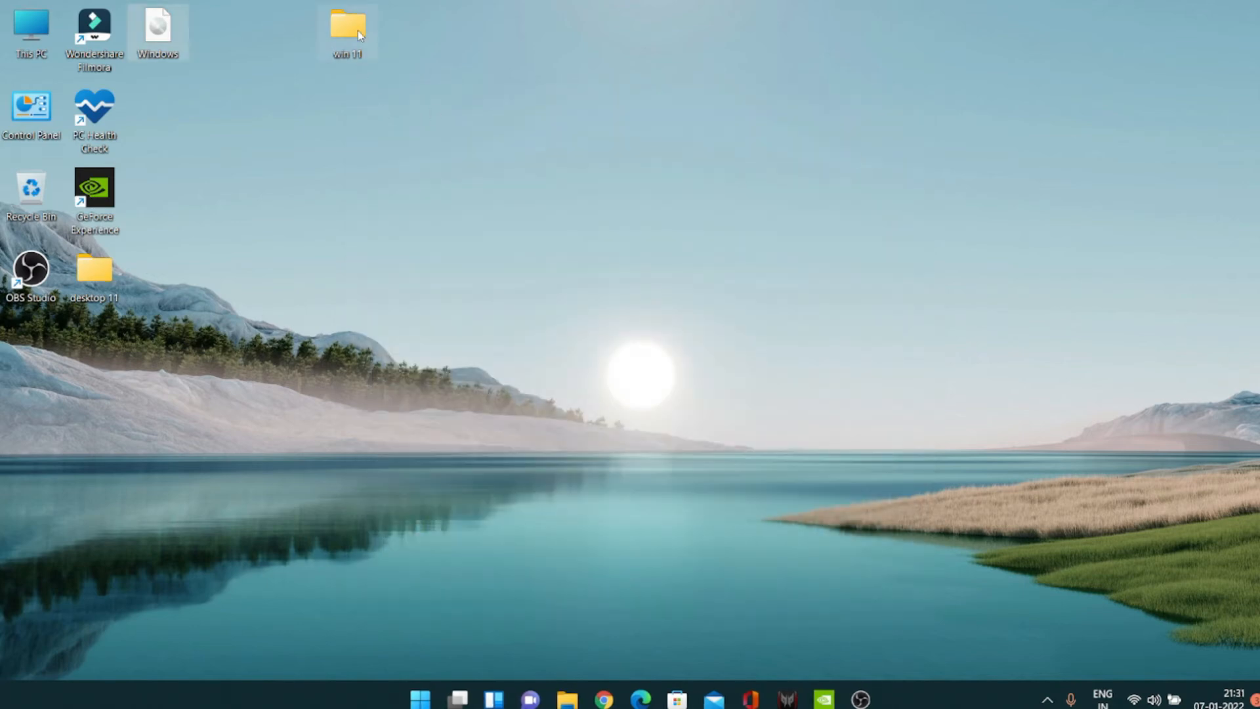
# Create a new folder named "win 11" on the desktop
pyautogui.press('Delete')
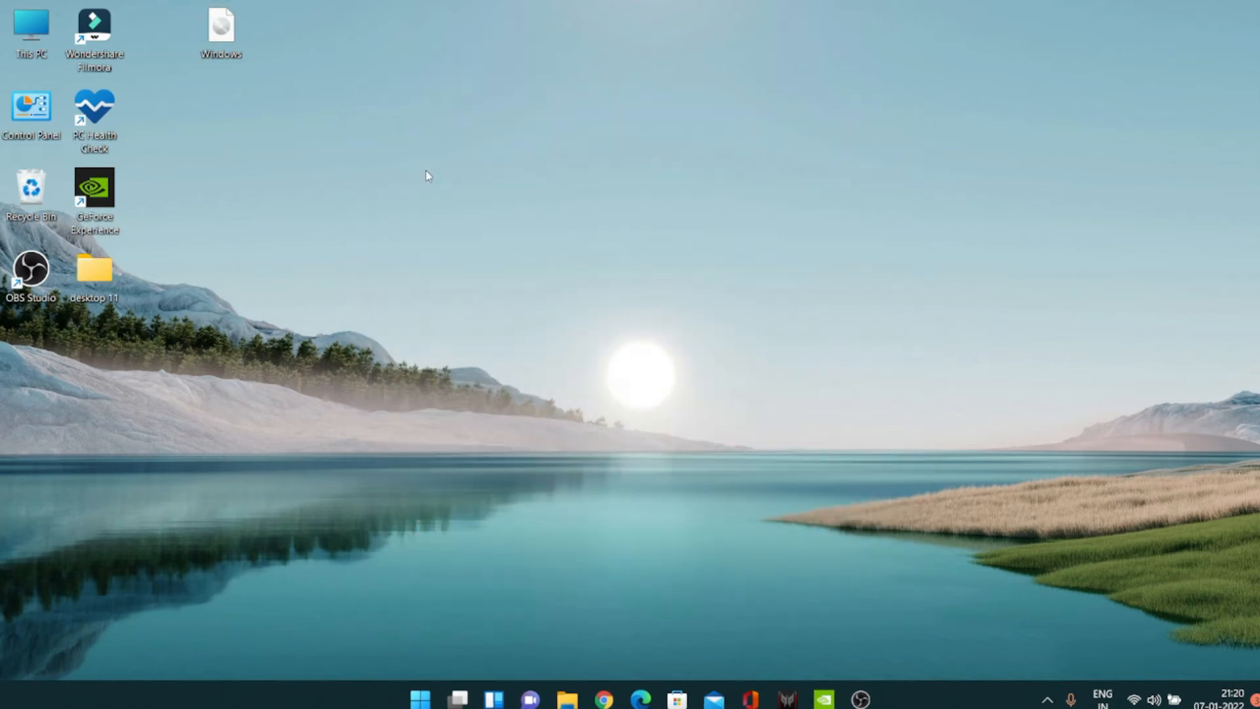
pyautogui.rightClick(427, 174)
pyautogui.moveTo(445, 306)
pyautogui.click(754, 307)
pyautogui.write('wi')
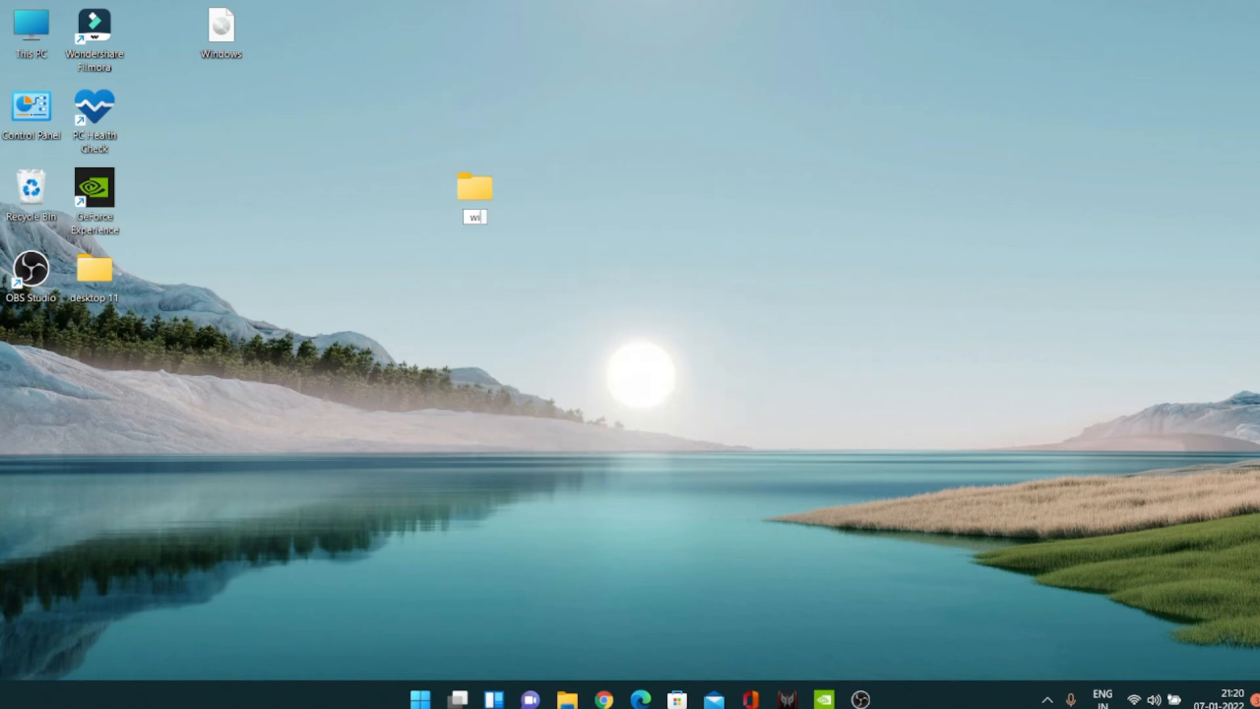
pyautogui.write('n 11')
pyautogui.press('Return')
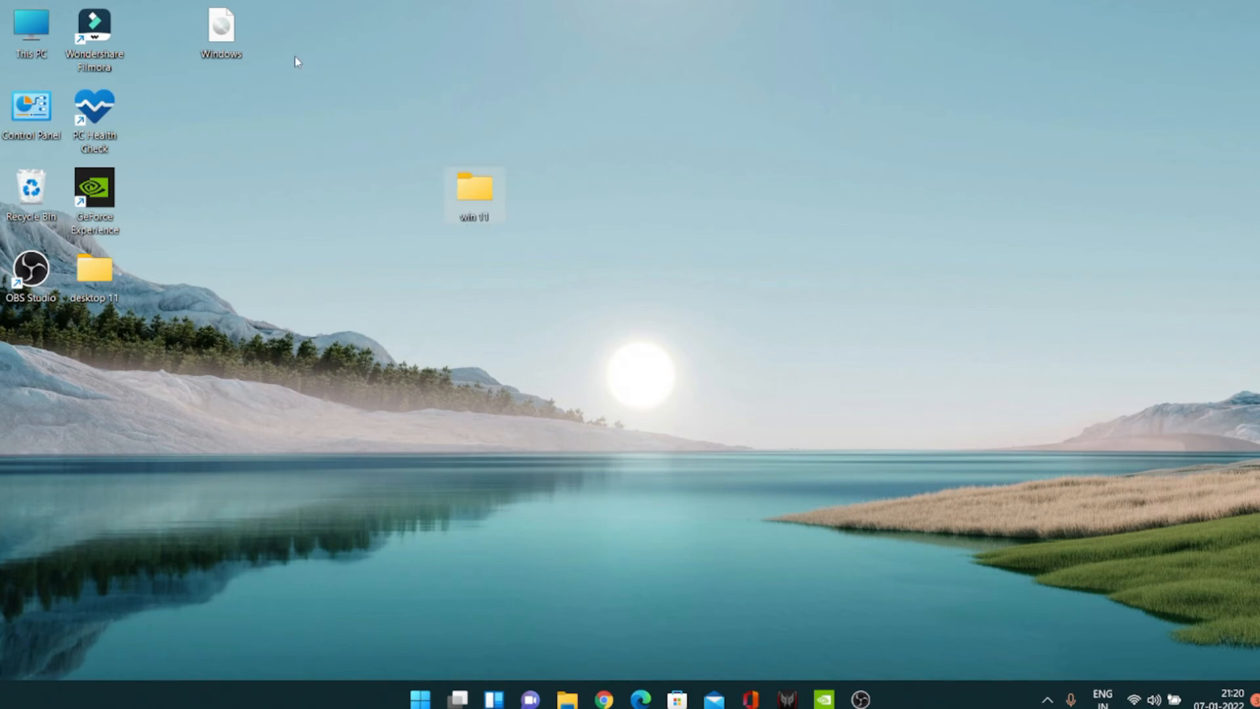
# Open the Windows ISO from the desktop, copy all its files and folders, and close the drive window
pyautogui.doubleClick(234, 36)
pyautogui.moveTo(551, 620); pyautogui.dragTo(569, 364)
pyautogui.rightClick(569, 365)
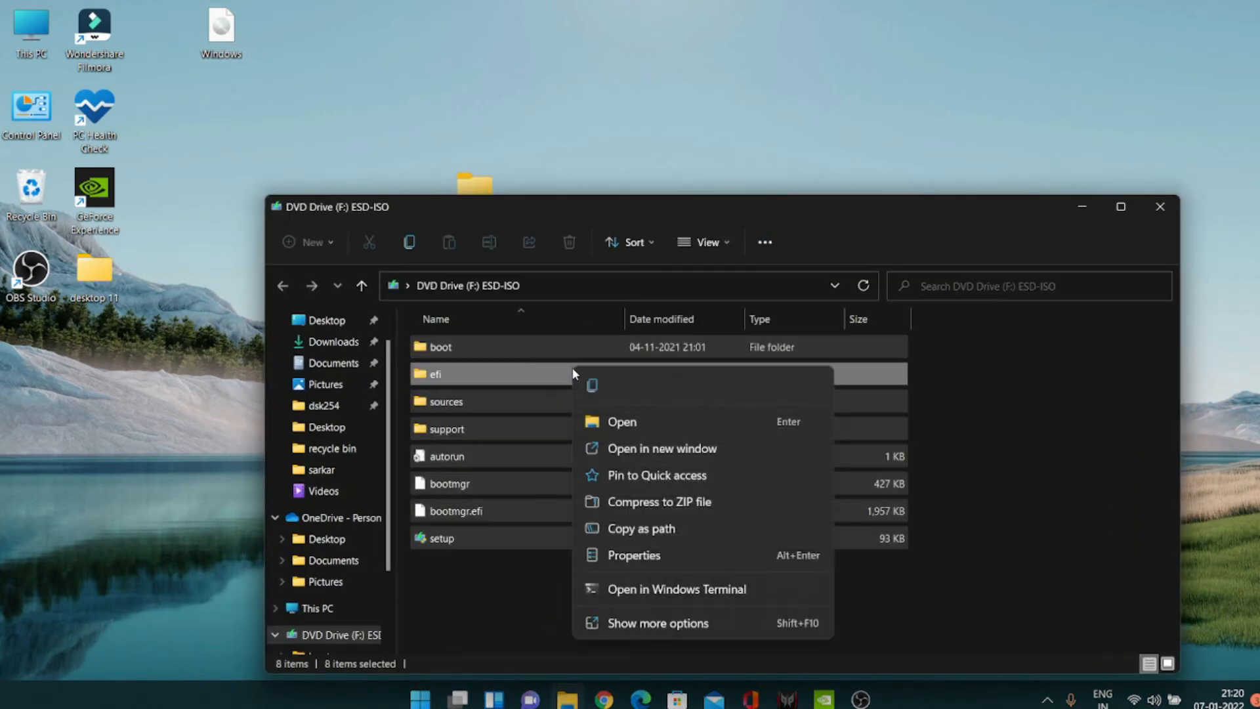
pyautogui.click(604, 386)
pyautogui.click(1160, 206)
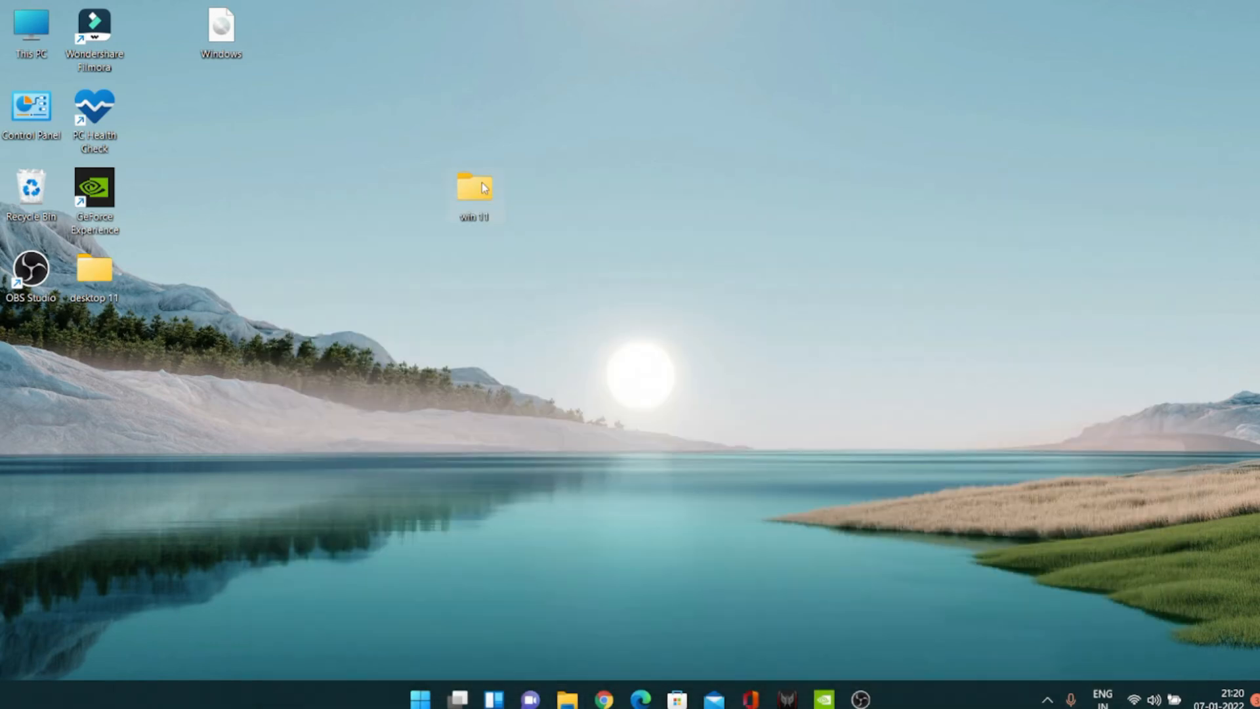
# Paste the copied ISO contents into the win 11 folder and minimize its window while the files copy
pyautogui.doubleClick(482, 189)
pyautogui.rightClick(614, 472)
pyautogui.click(617, 494)
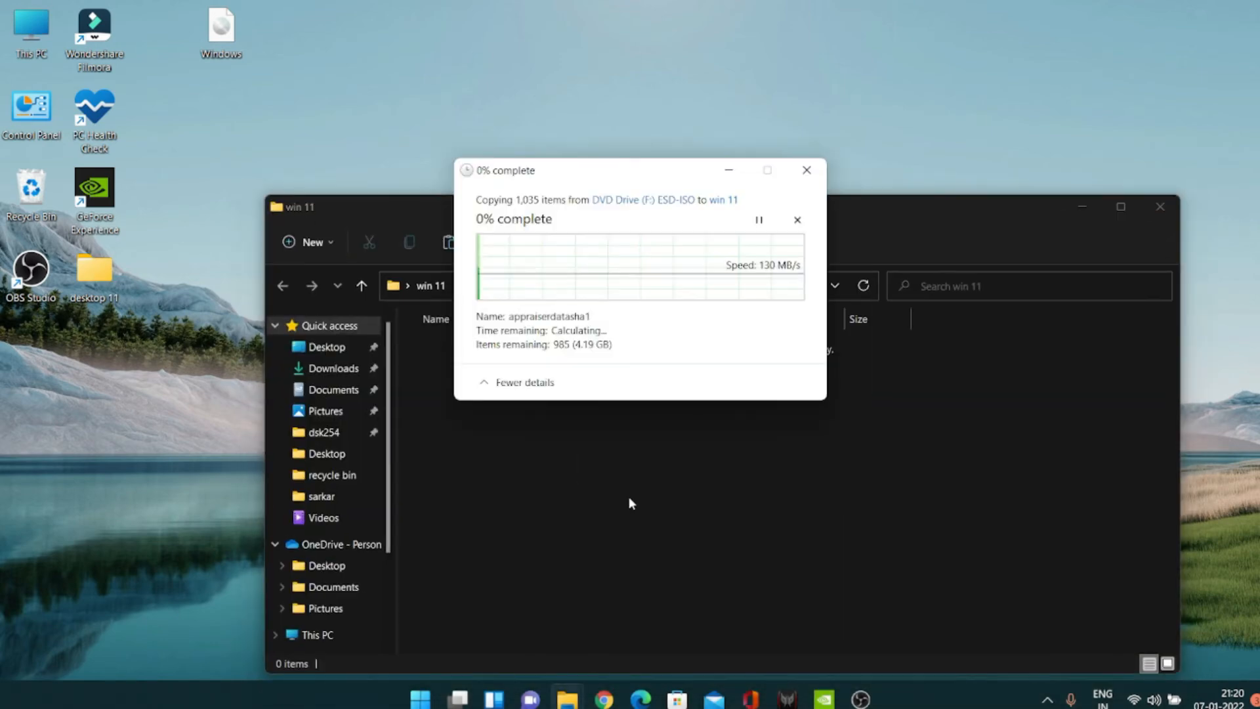
pyautogui.click(1082, 207)
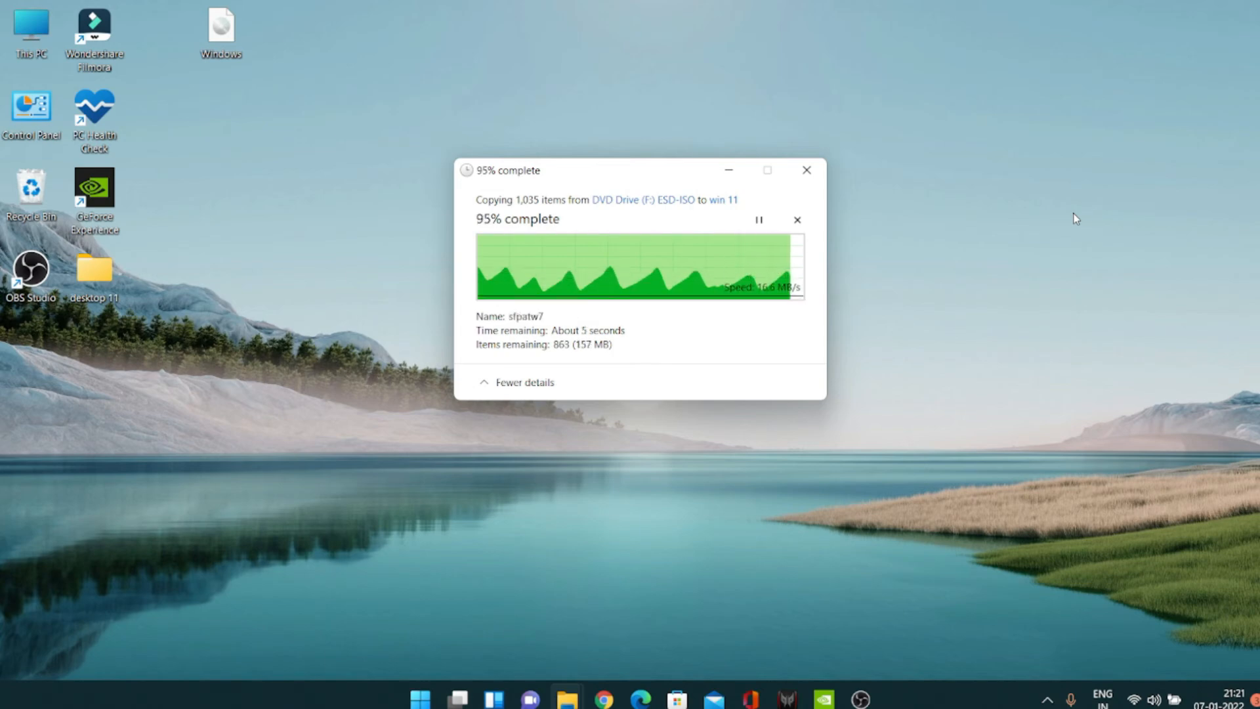
pyautogui.moveTo(542, 179); pyautogui.dragTo(701, 159)
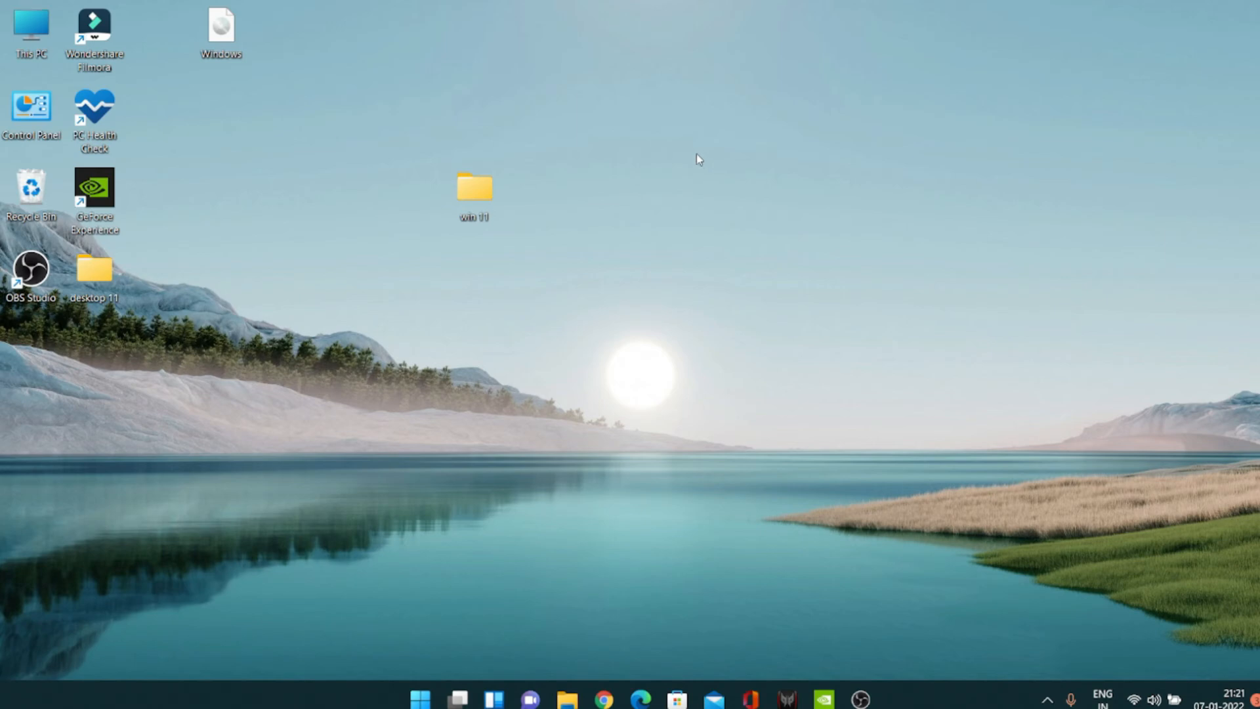
pyautogui.rightClick(696, 153)
# Delete appraiserres.dll from the sources subfolder of the win 11 folder and close the window
pyautogui.click(462, 191)
pyautogui.doubleClick(463, 191)
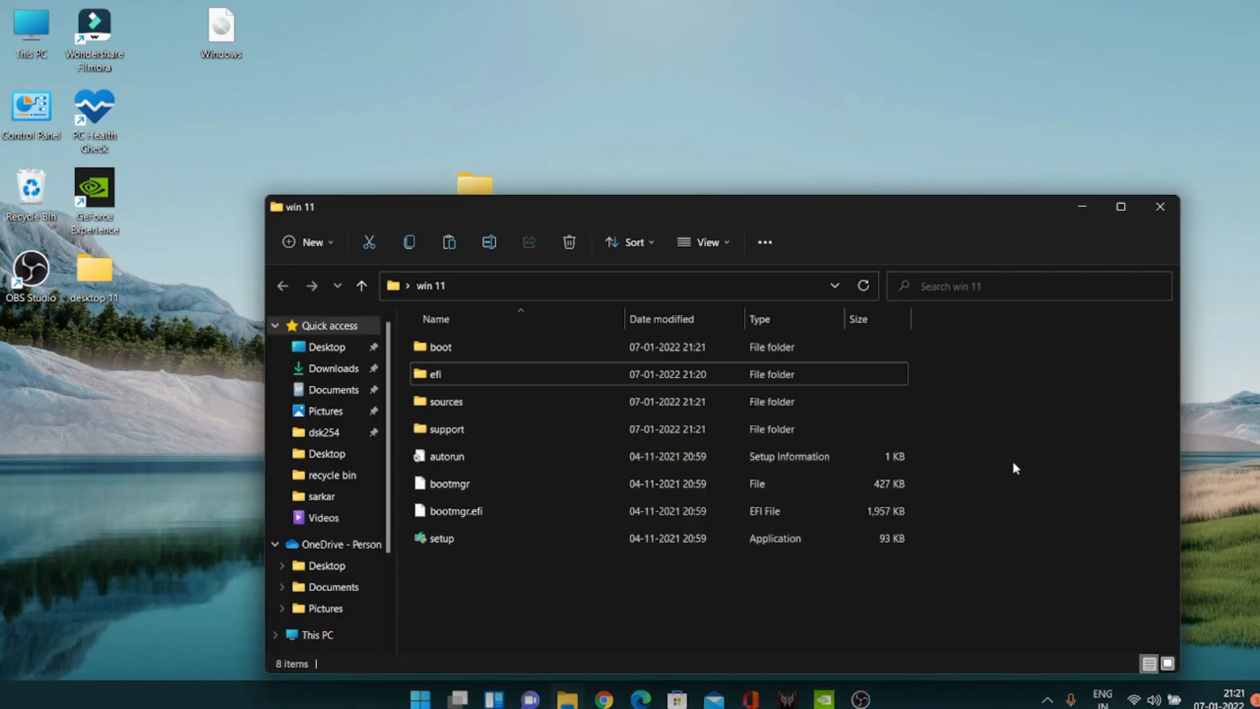
pyautogui.moveTo(959, 214); pyautogui.dragTo(958, 121)
pyautogui.doubleClick(515, 304)
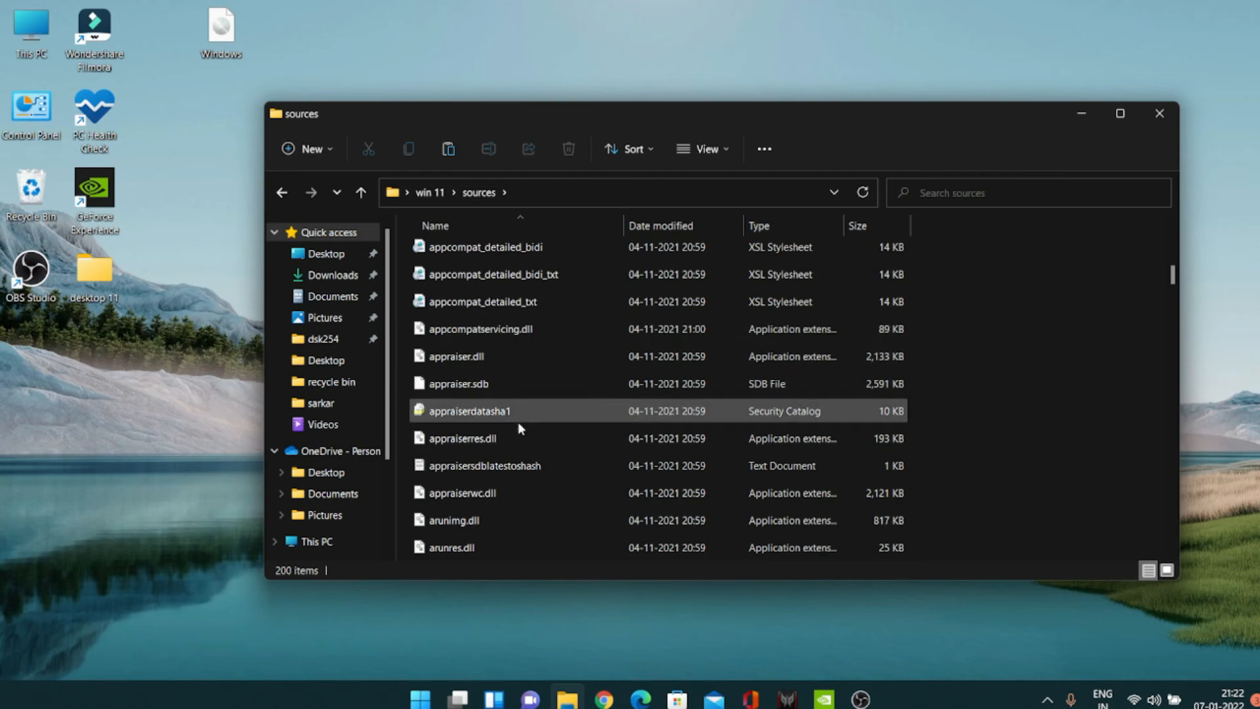
pyautogui.moveTo(516, 439)
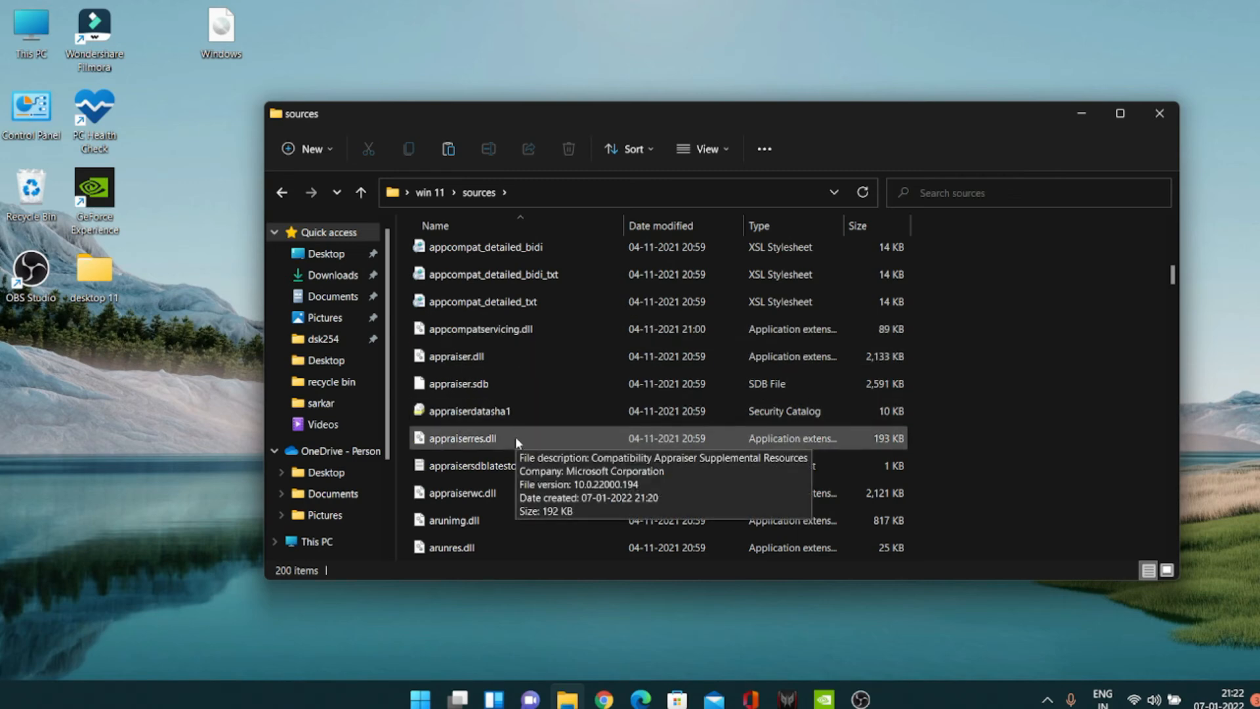
pyautogui.rightClick(477, 439)
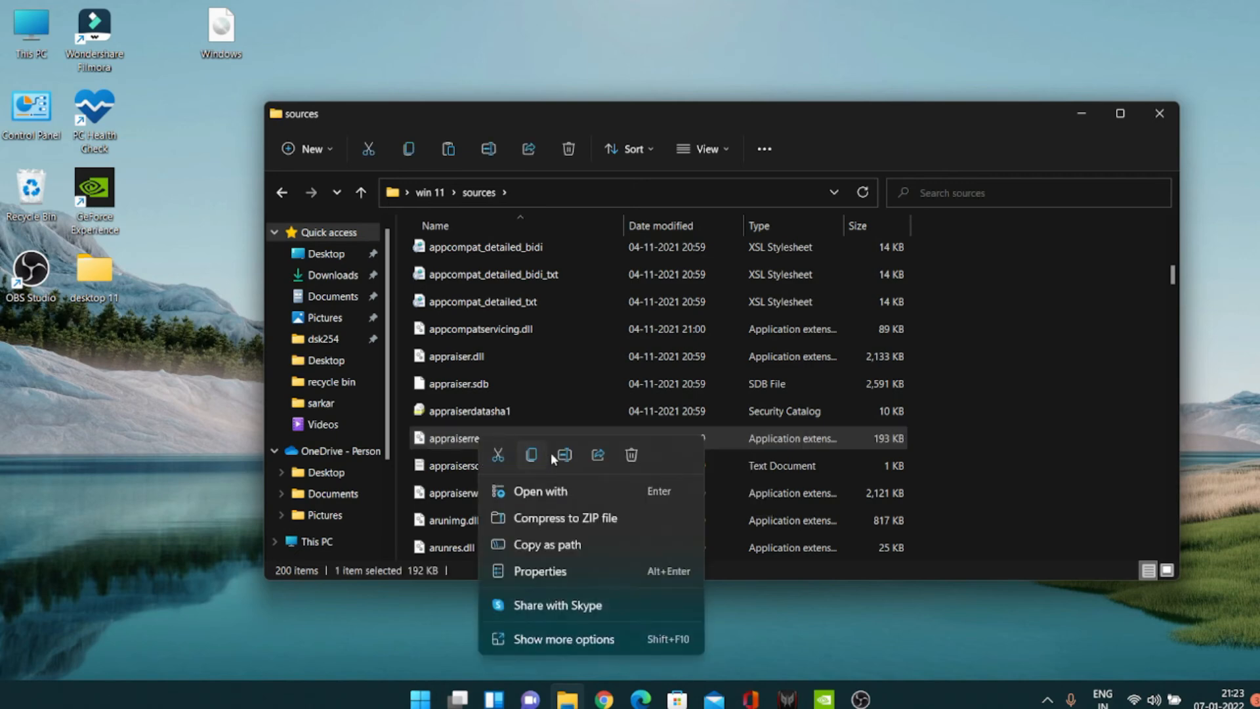
pyautogui.click(632, 455)
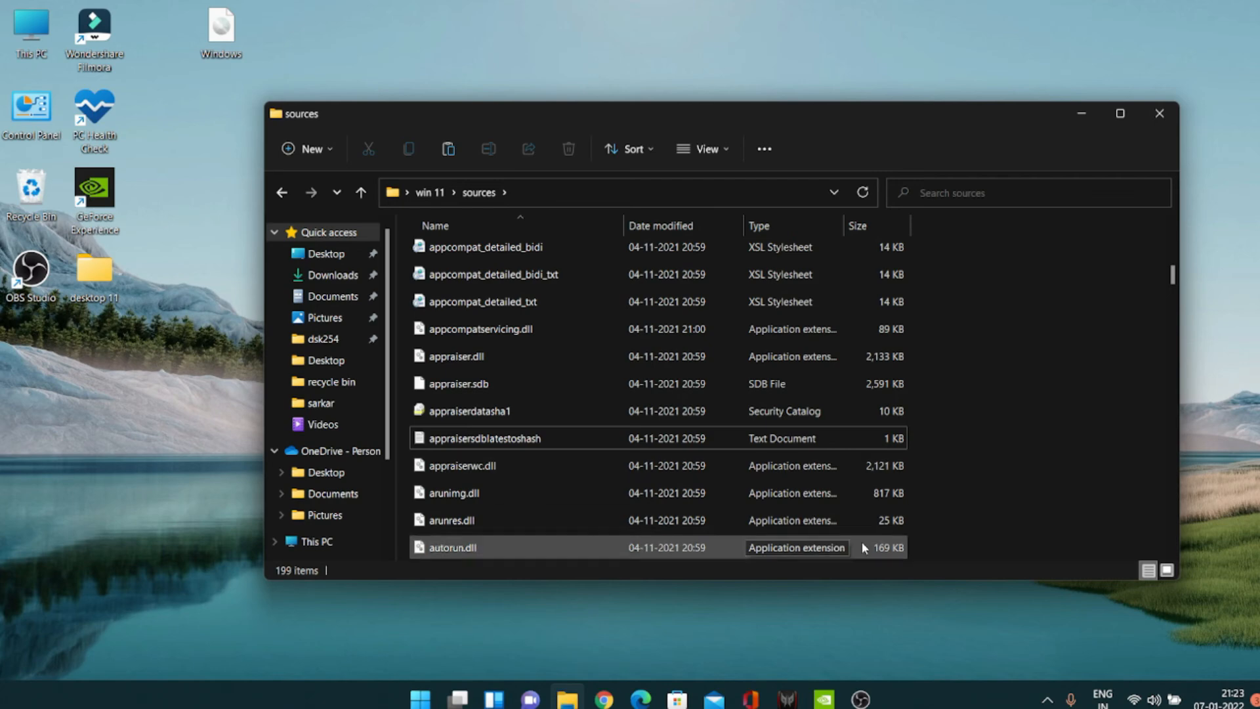
pyautogui.rightClick(1062, 320)
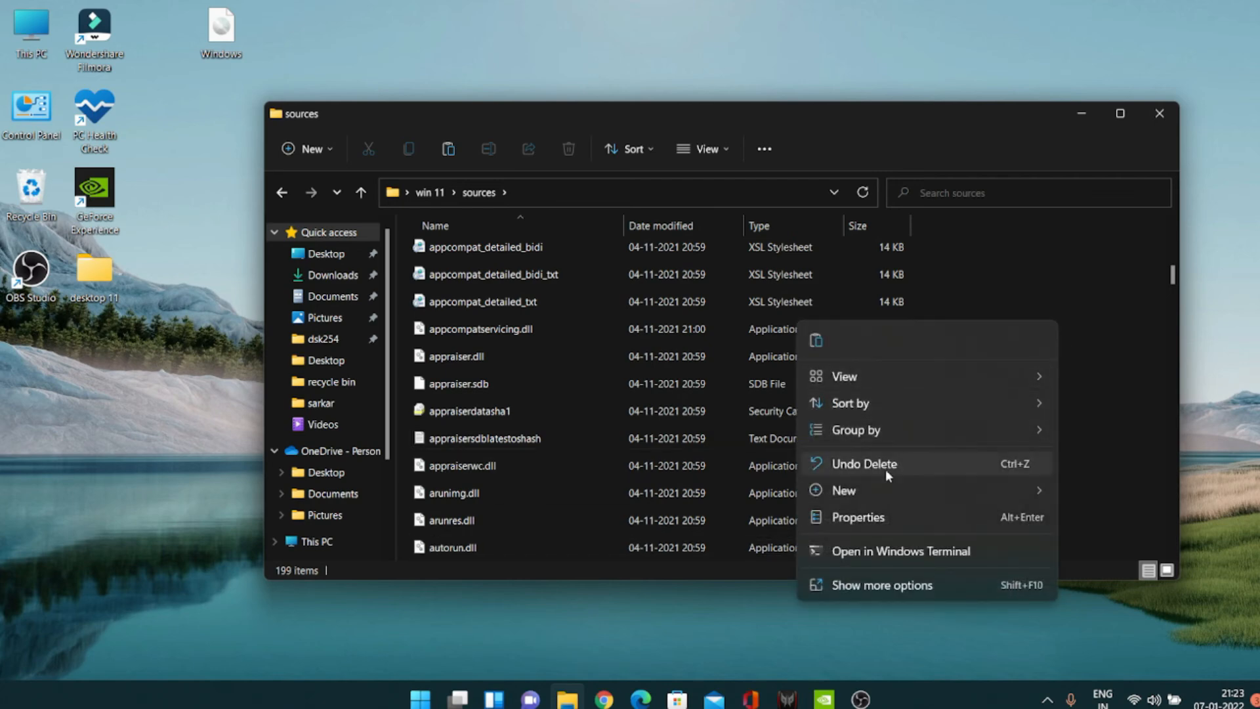
pyautogui.click(1152, 99)
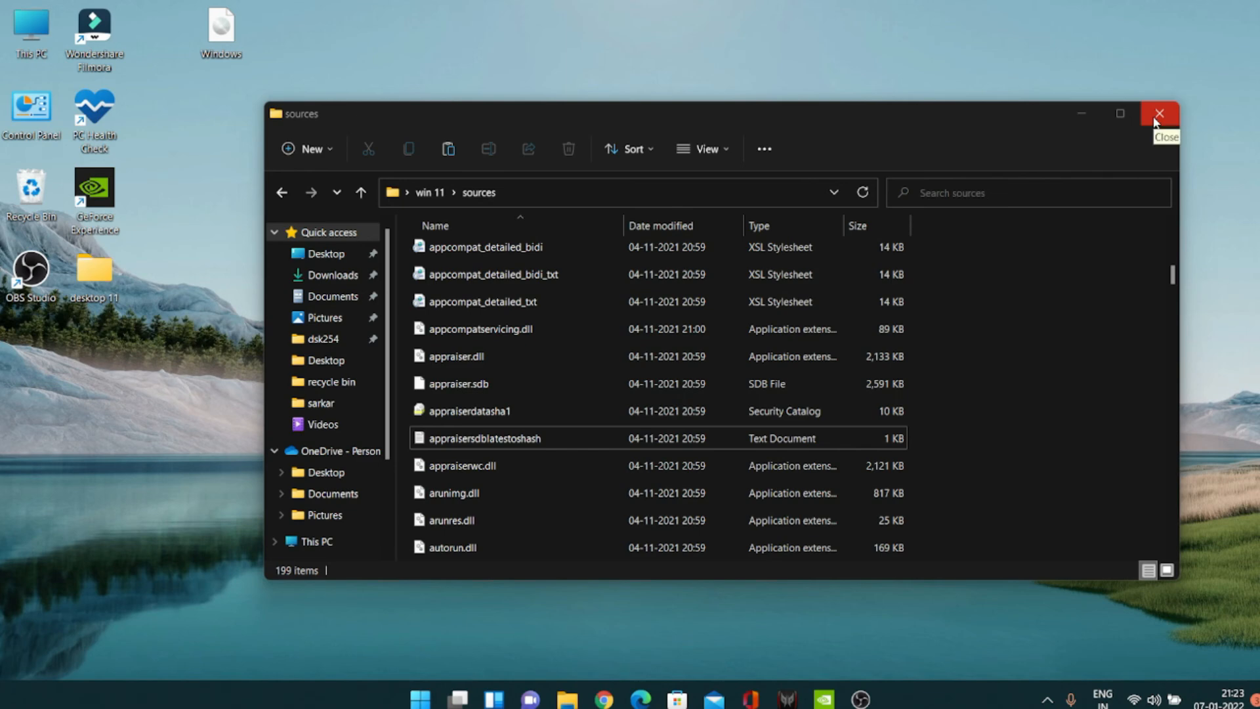
pyautogui.click(1153, 117)
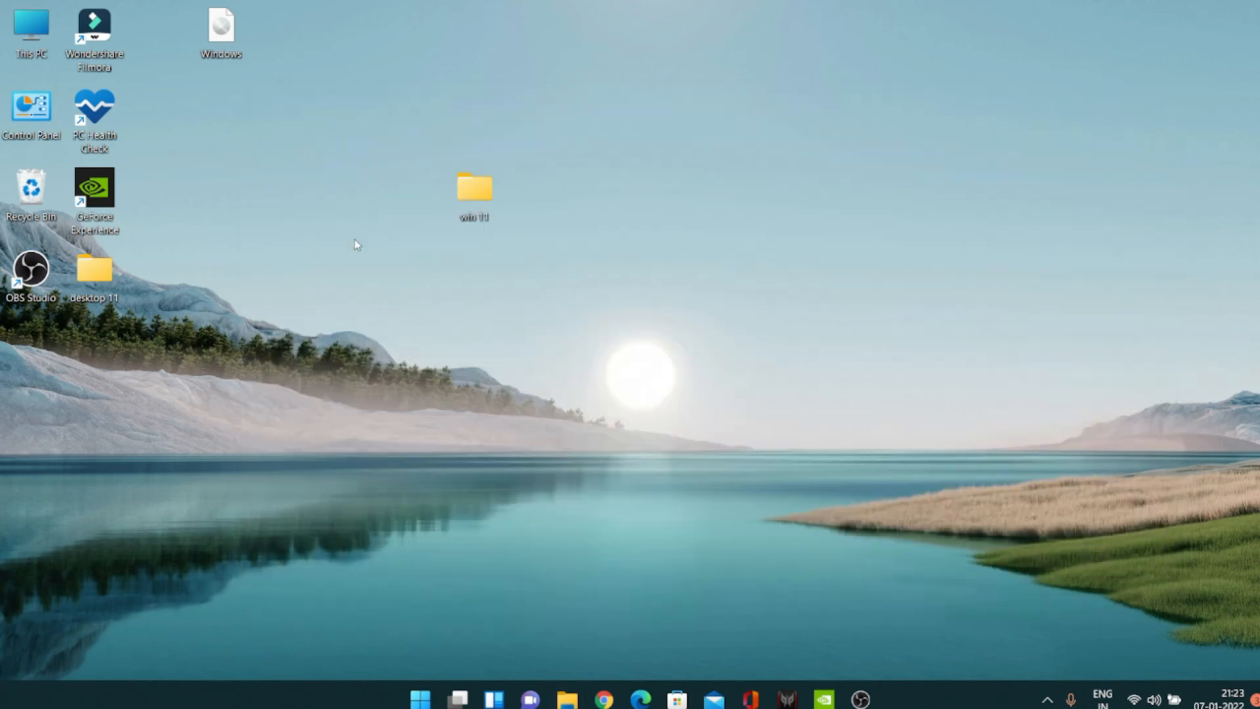
# Launch setup from the win 11 folder and continue with updates set to Not right now, closing the folder window
pyautogui.doubleClick(473, 190)
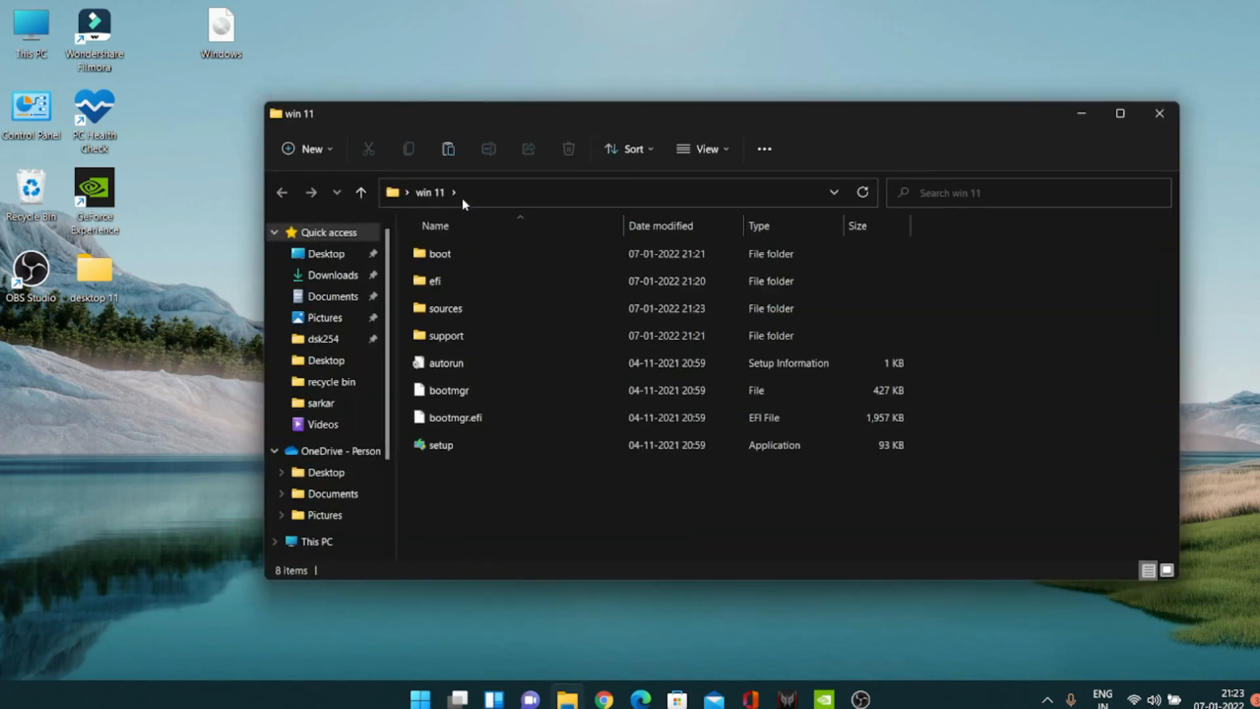
pyautogui.doubleClick(451, 447)
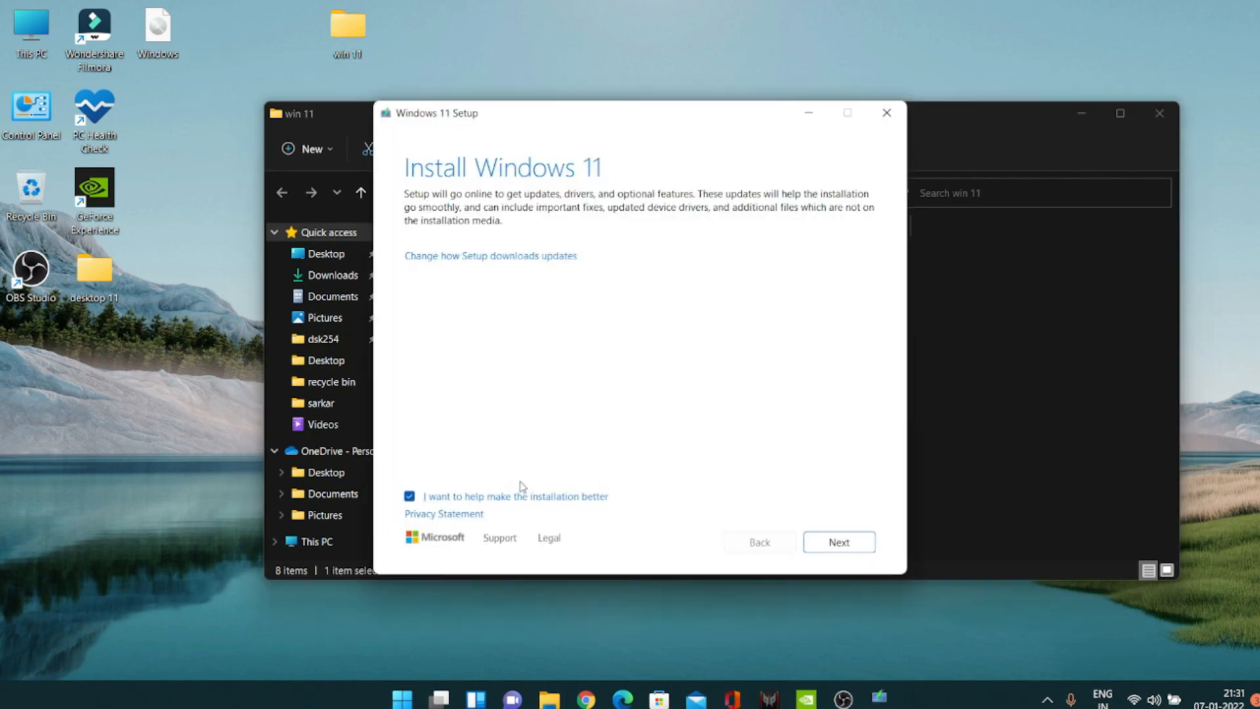
pyautogui.click(542, 257)
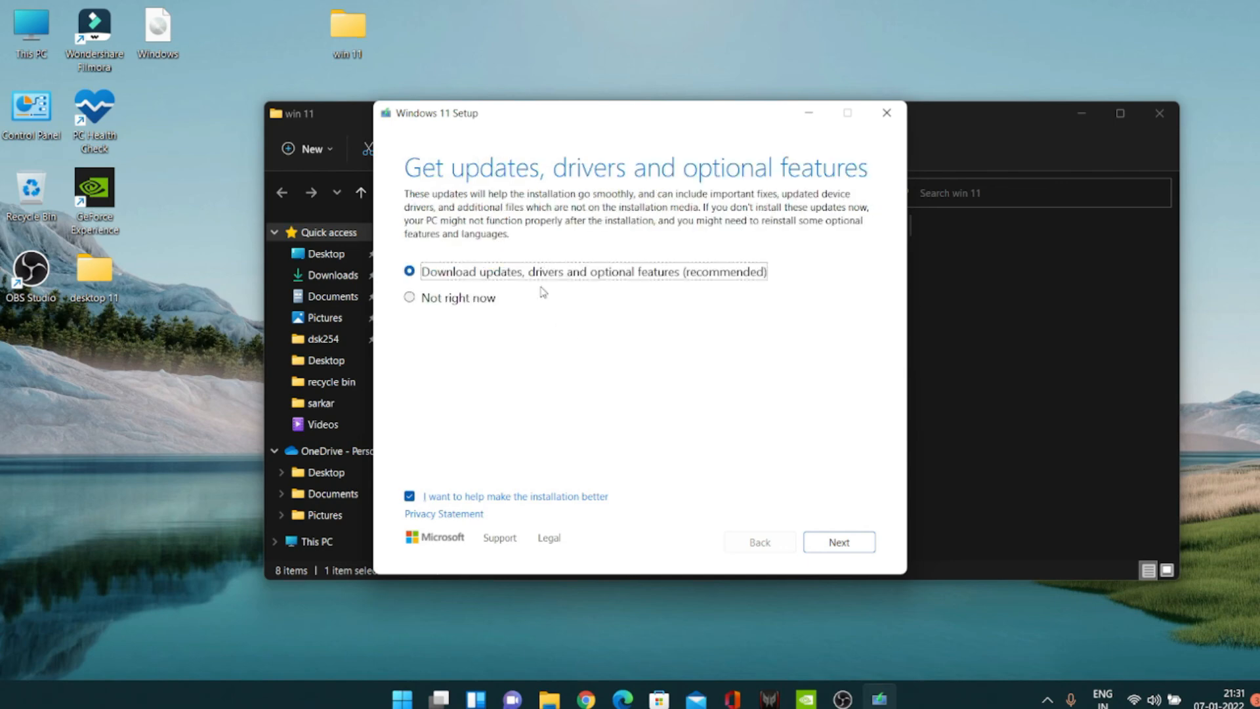
pyautogui.click(468, 303)
pyautogui.click(1156, 117)
pyautogui.click(829, 545)
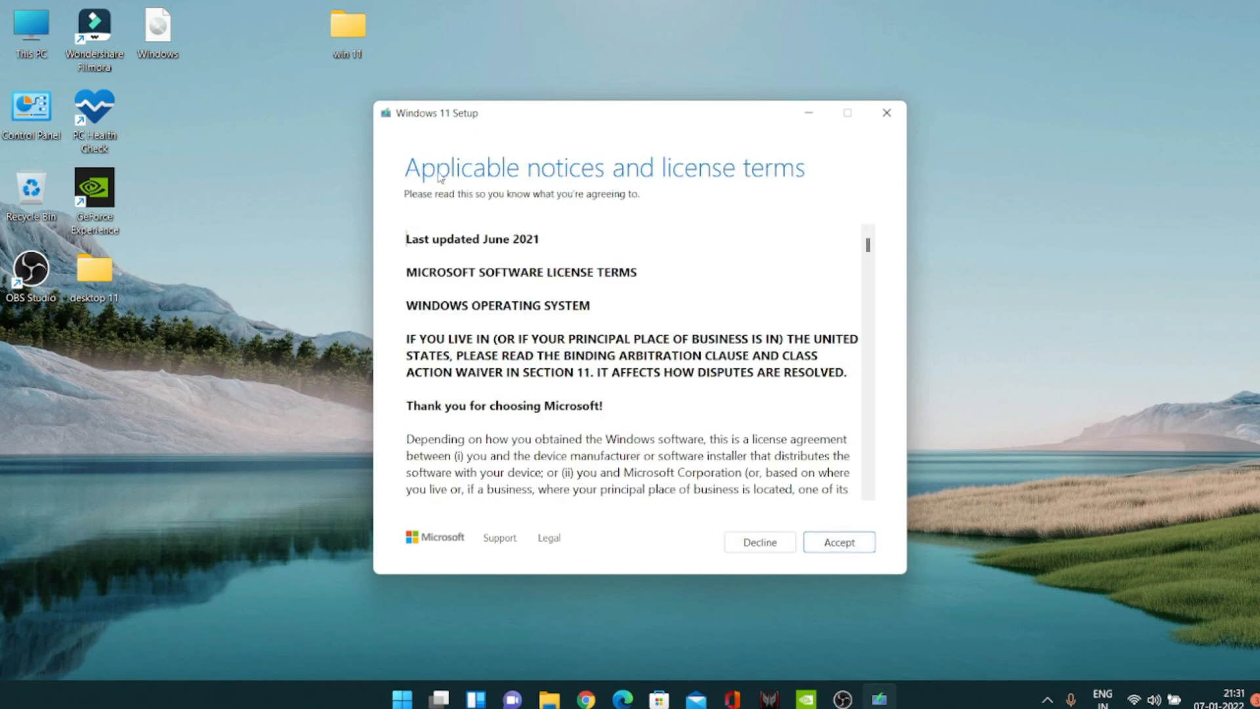
# Accept the license terms and start installing Windows 11 Home Single Language, keeping personal files and apps
pyautogui.scroll(-6, 764, 292)
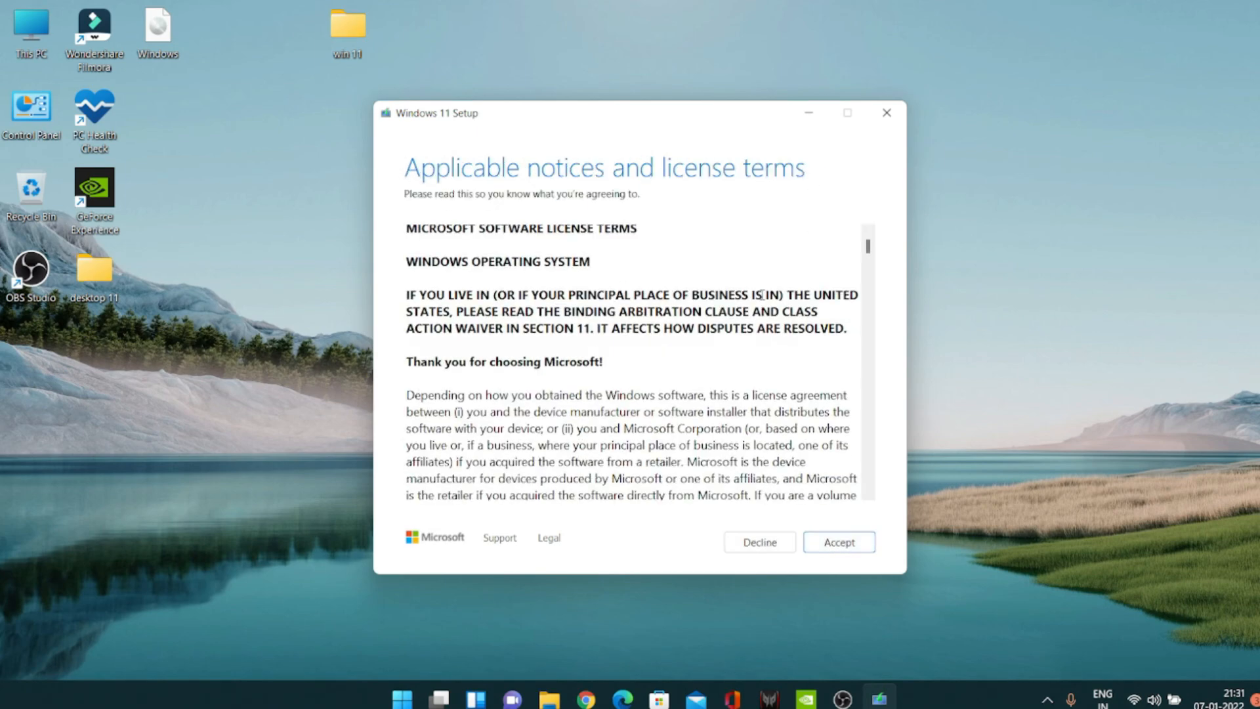
pyautogui.click(832, 542)
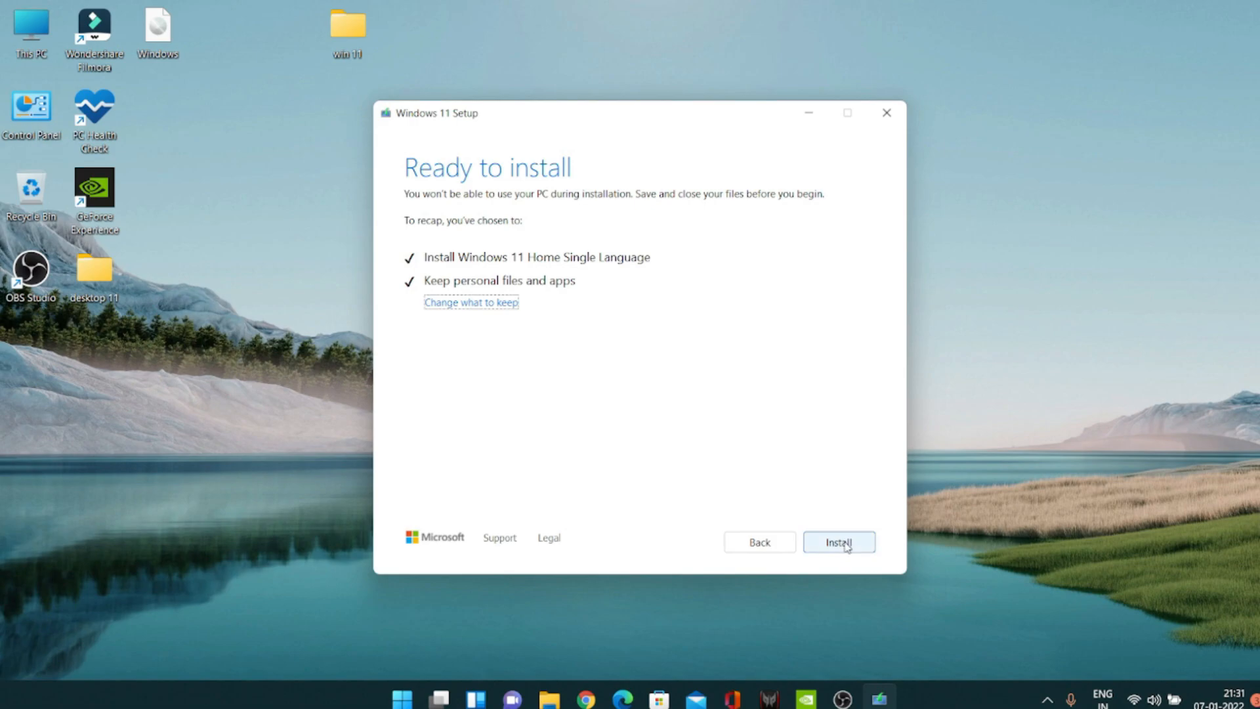
pyautogui.click(845, 544)
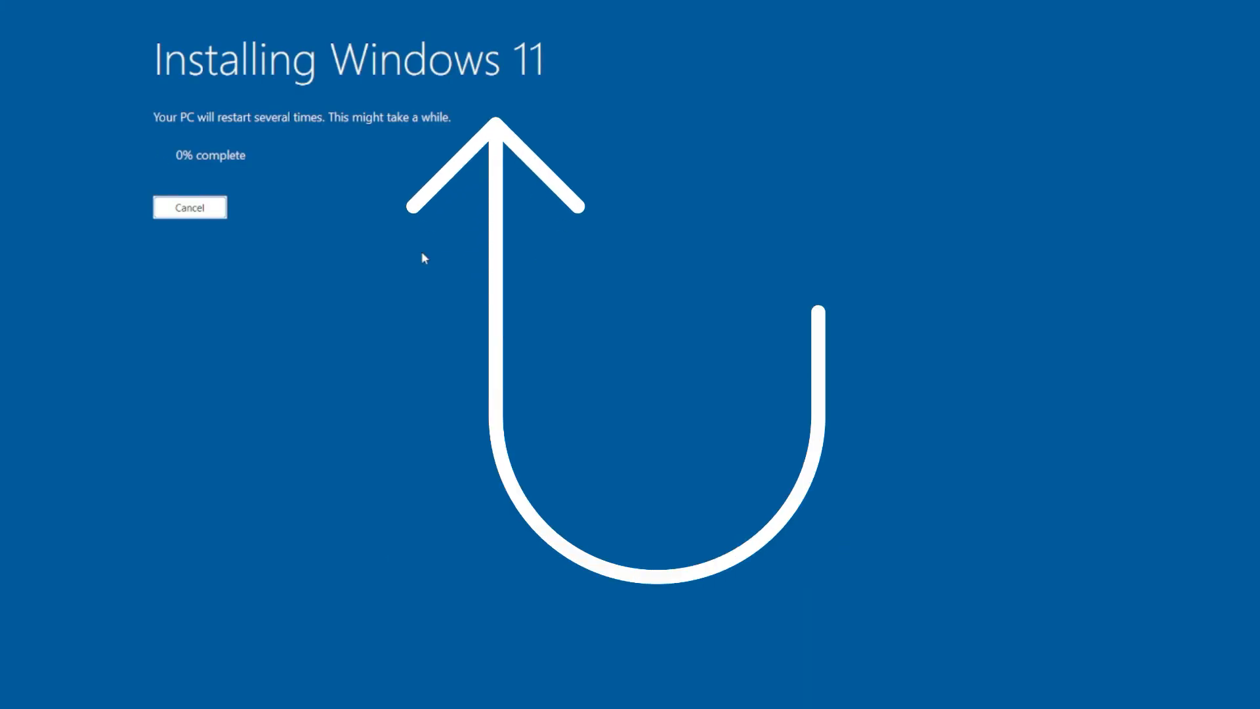